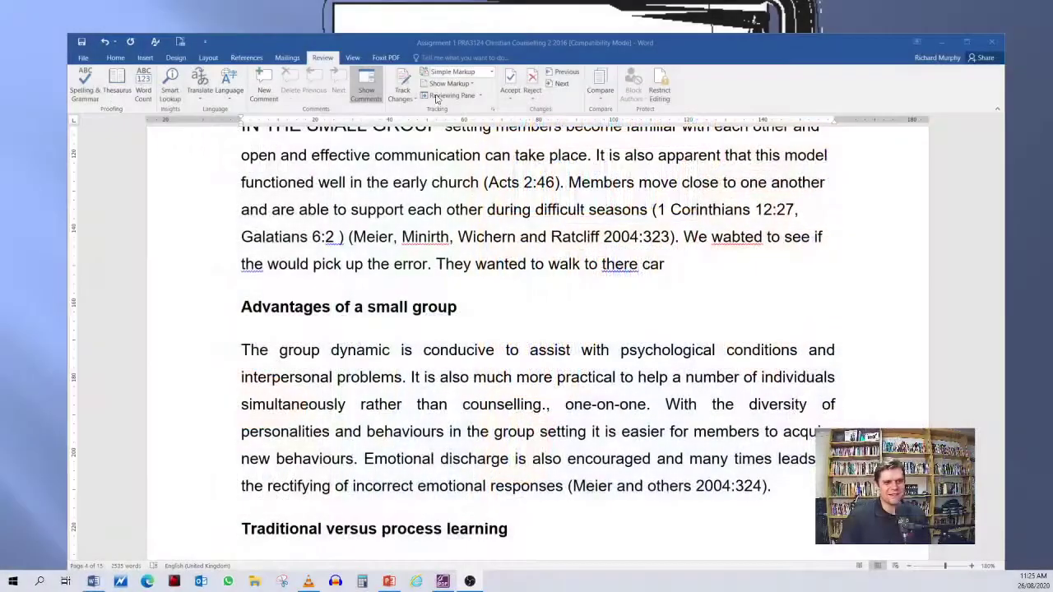
# Step: Examine the underlined spelling and grammar errors in the Introduction and the "Functioning of small groups" section
pyautogui.scroll(1, 531, 304)
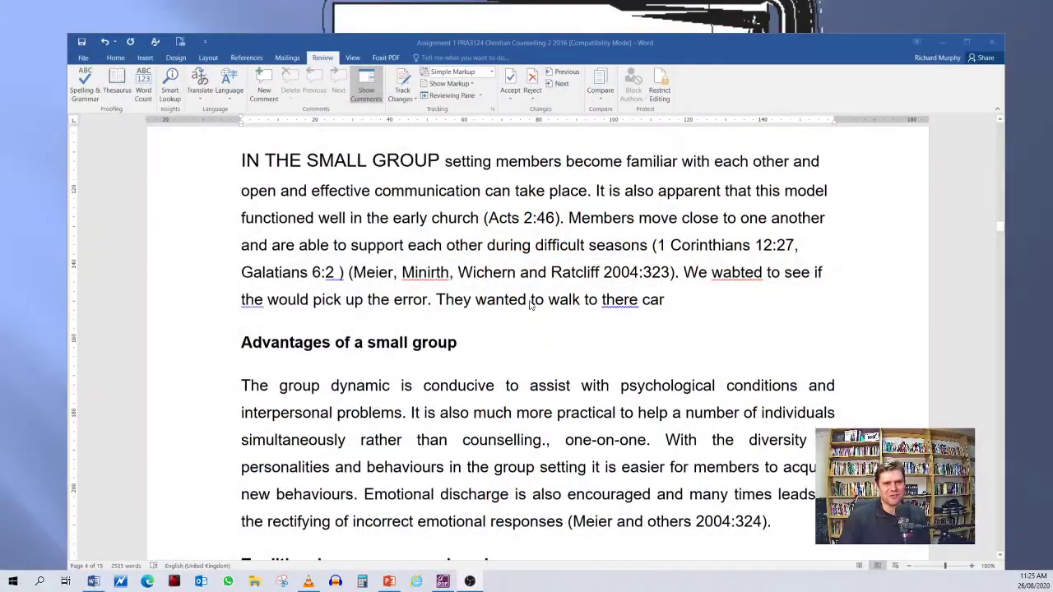
pyautogui.scroll(3, 507, 254)
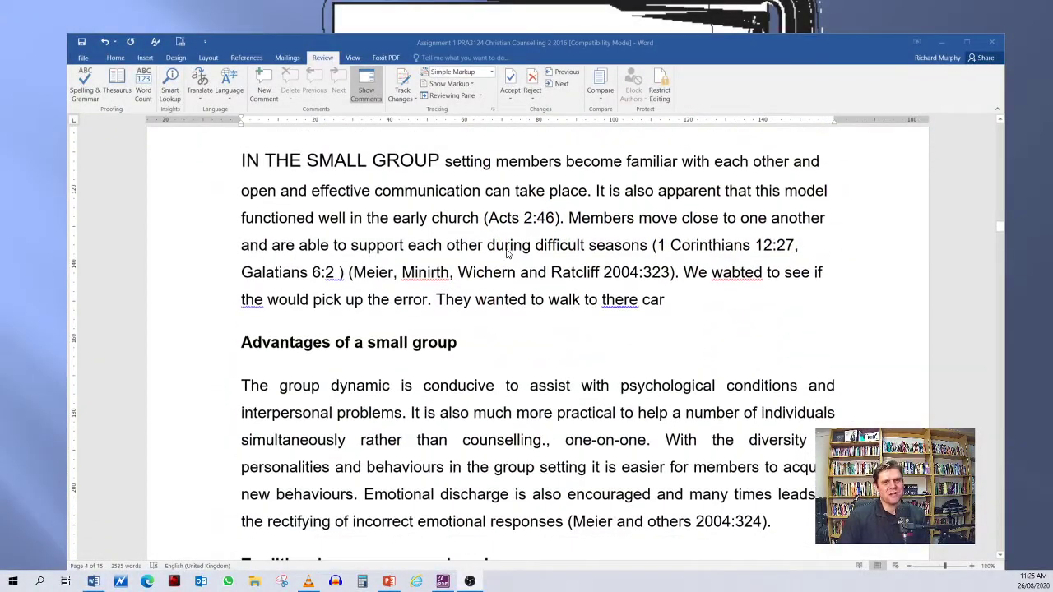
pyautogui.scroll(-1, 506, 254)
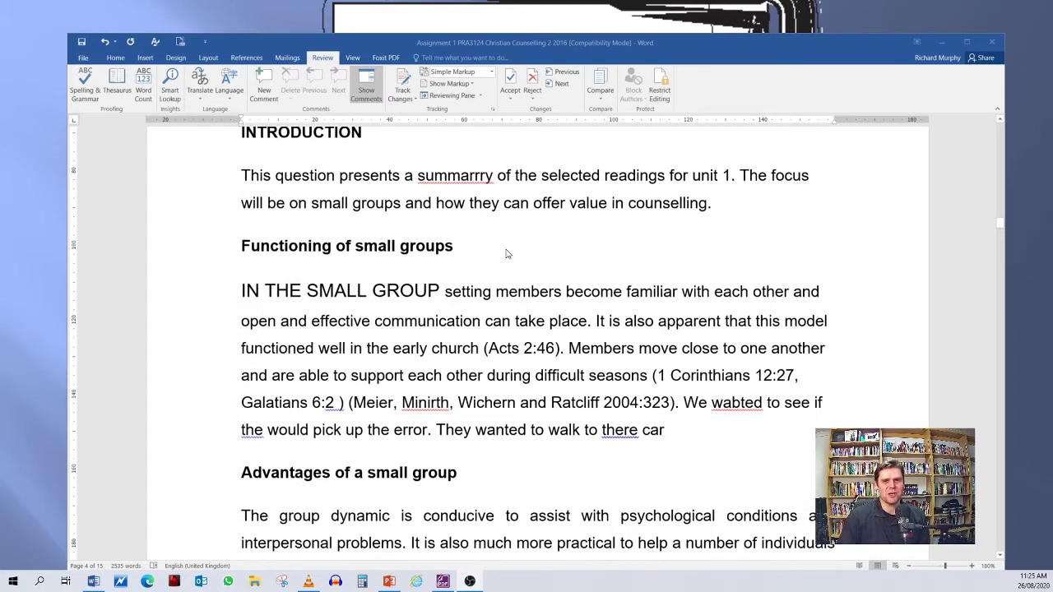
pyautogui.scroll(4, 507, 254)
pyautogui.scroll(-3, 507, 254)
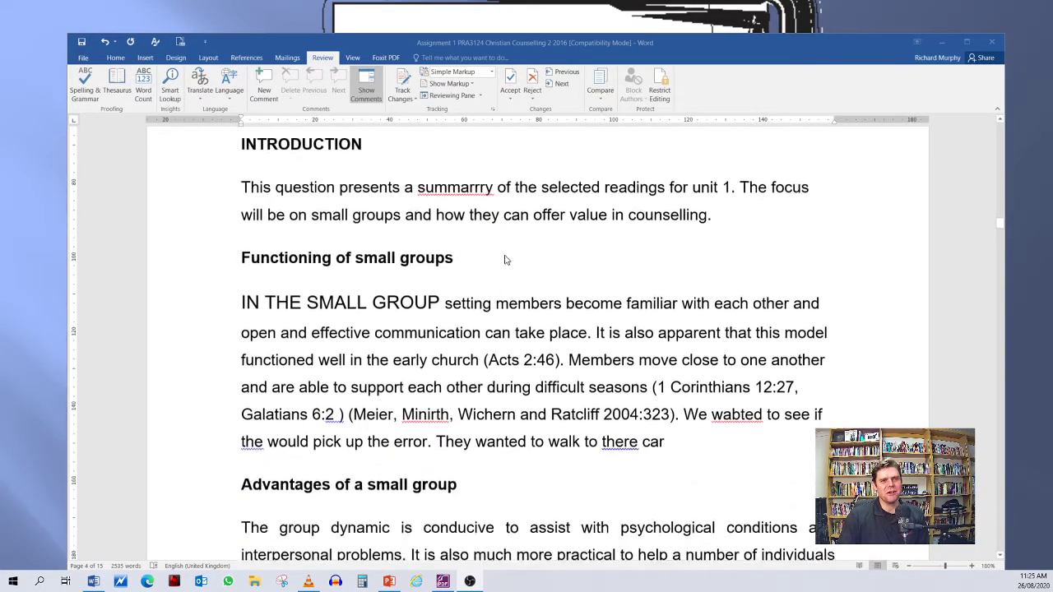
pyautogui.scroll(-1, 508, 267)
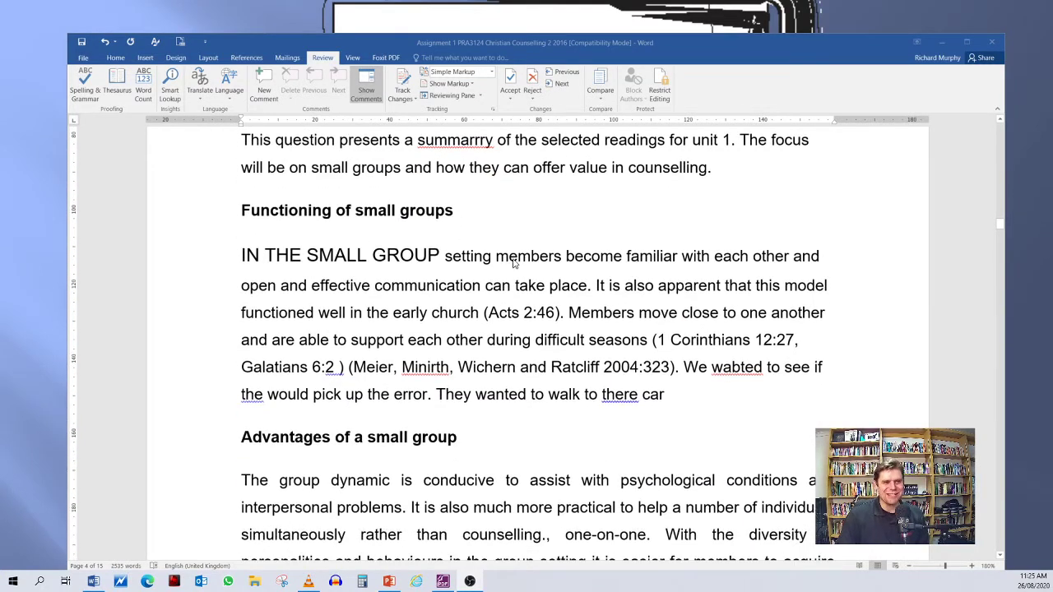
pyautogui.scroll(-2, 514, 261)
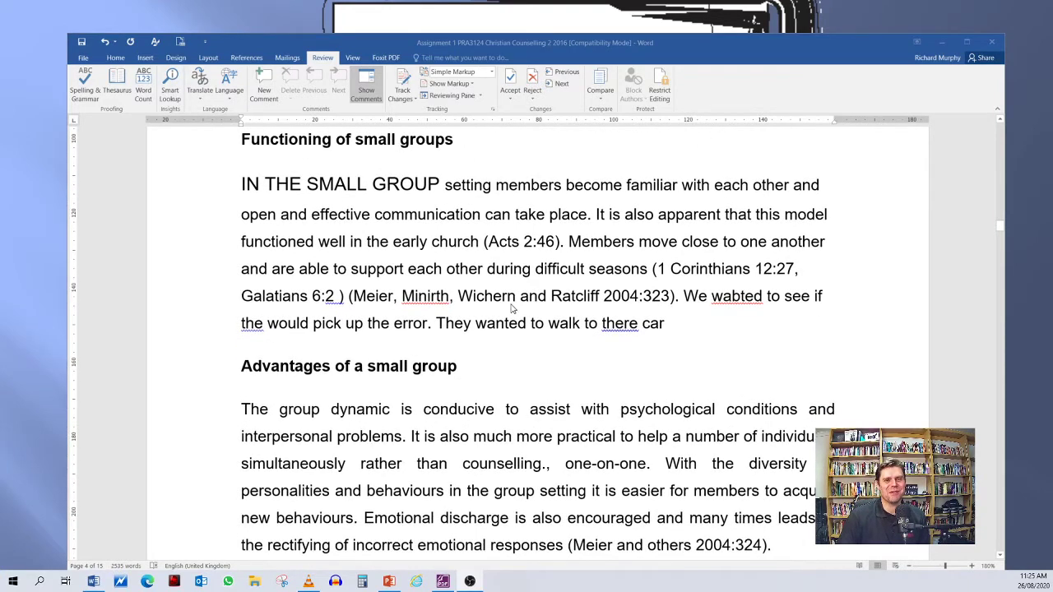
pyautogui.scroll(3, 510, 307)
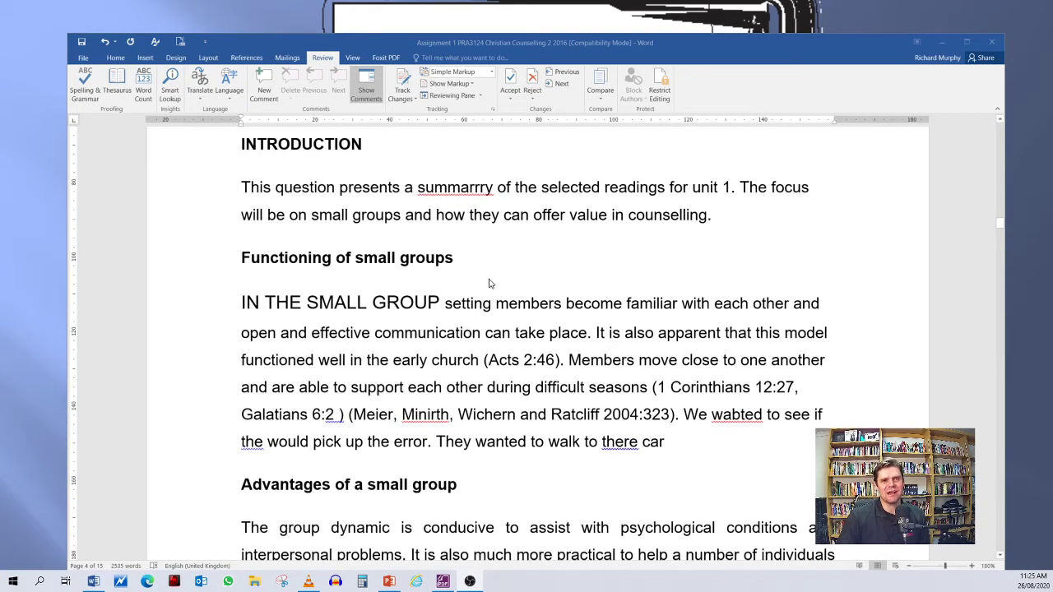
pyautogui.scroll(-3, 562, 350)
pyautogui.scroll(3, 510, 304)
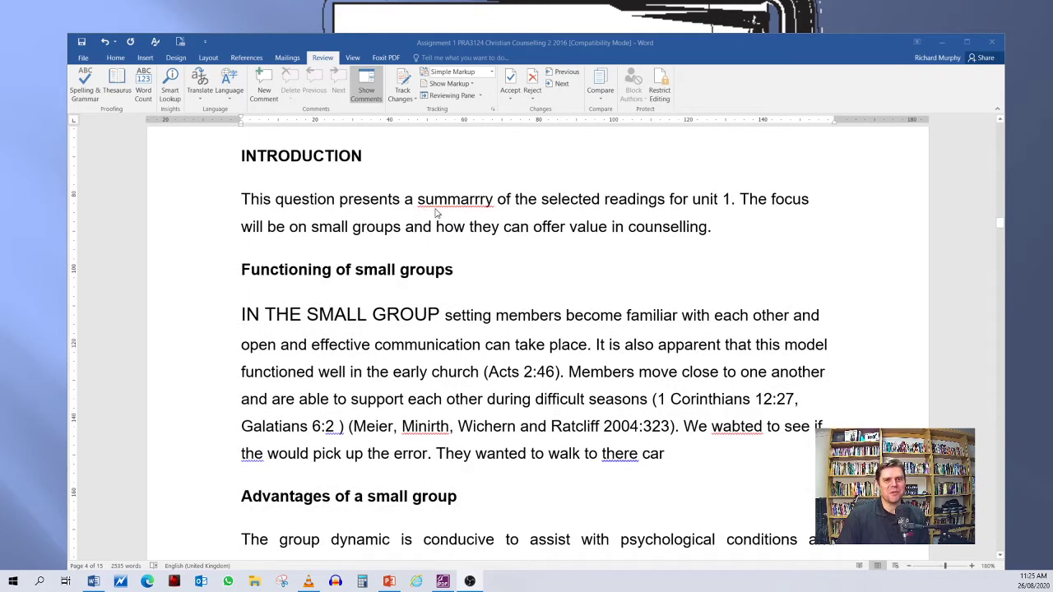
pyautogui.scroll(1, 463, 209)
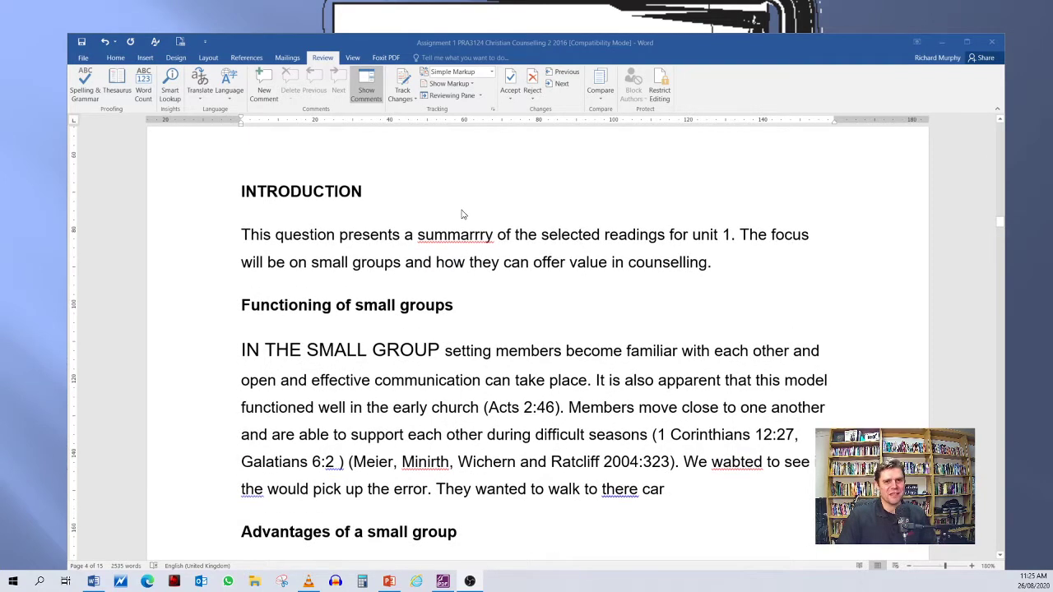
pyautogui.scroll(2, 463, 209)
pyautogui.scroll(2, 442, 212)
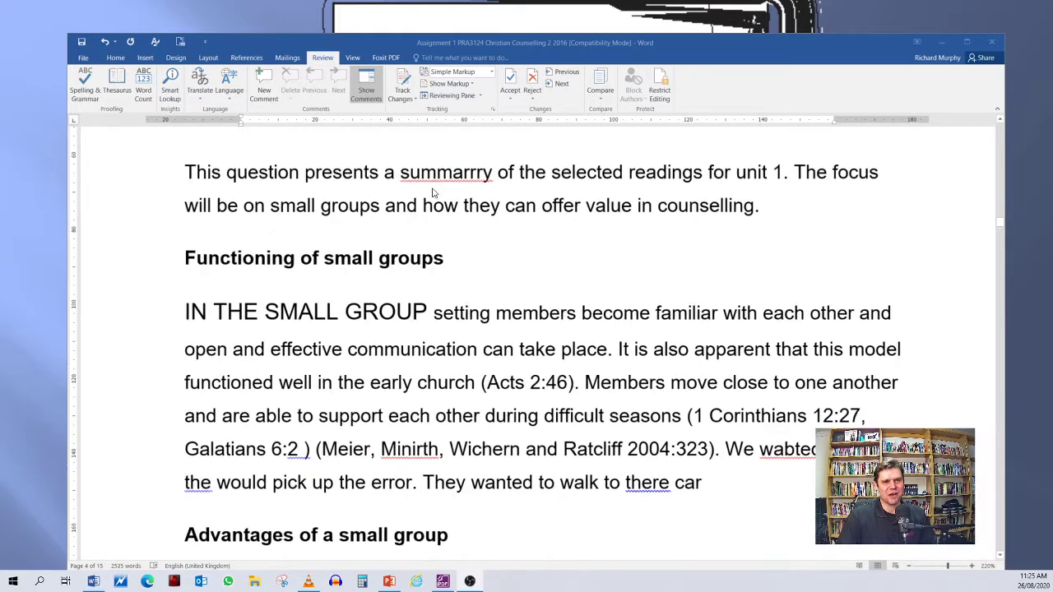
pyautogui.scroll(2, 430, 184)
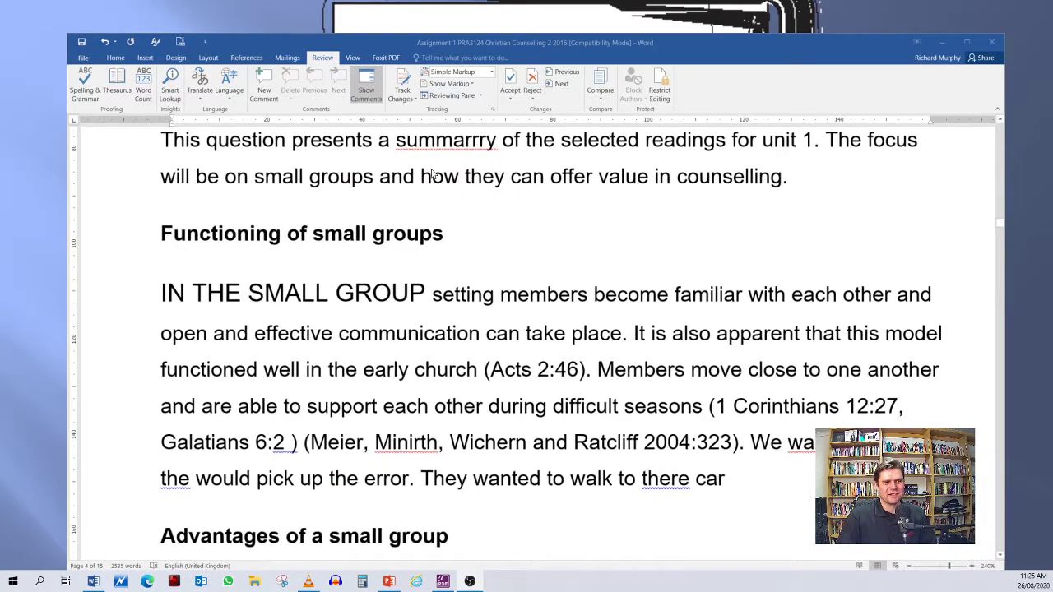
pyautogui.scroll(1, 440, 205)
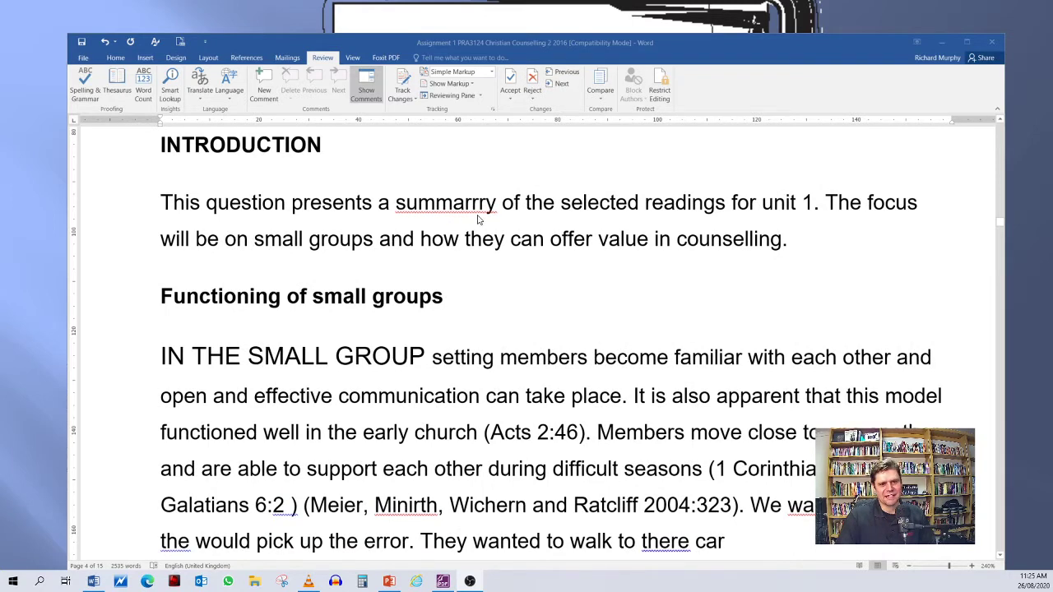
pyautogui.scroll(-5, 486, 226)
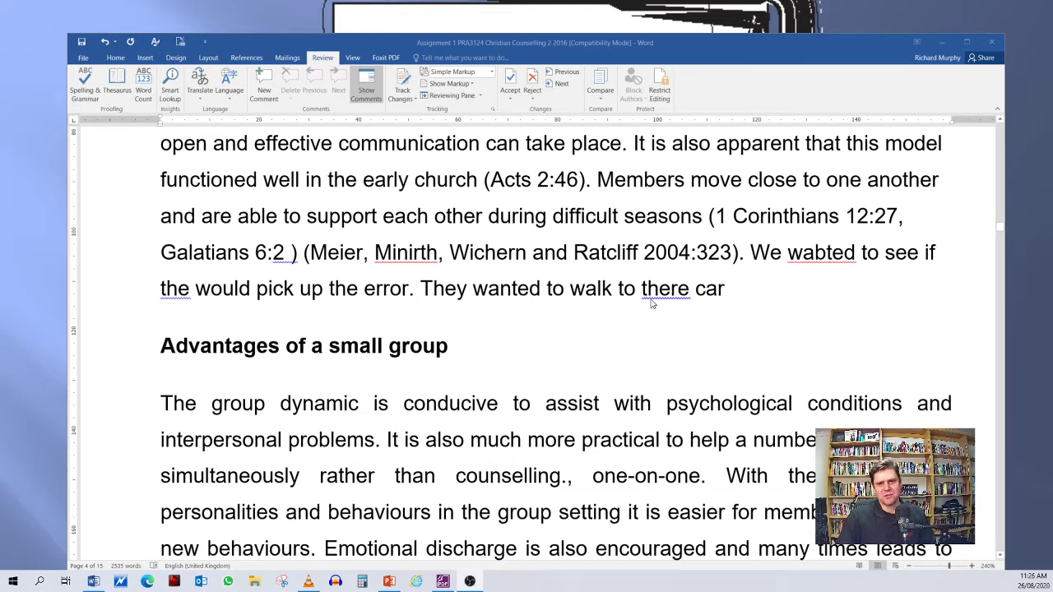
pyautogui.scroll(5, 527, 292)
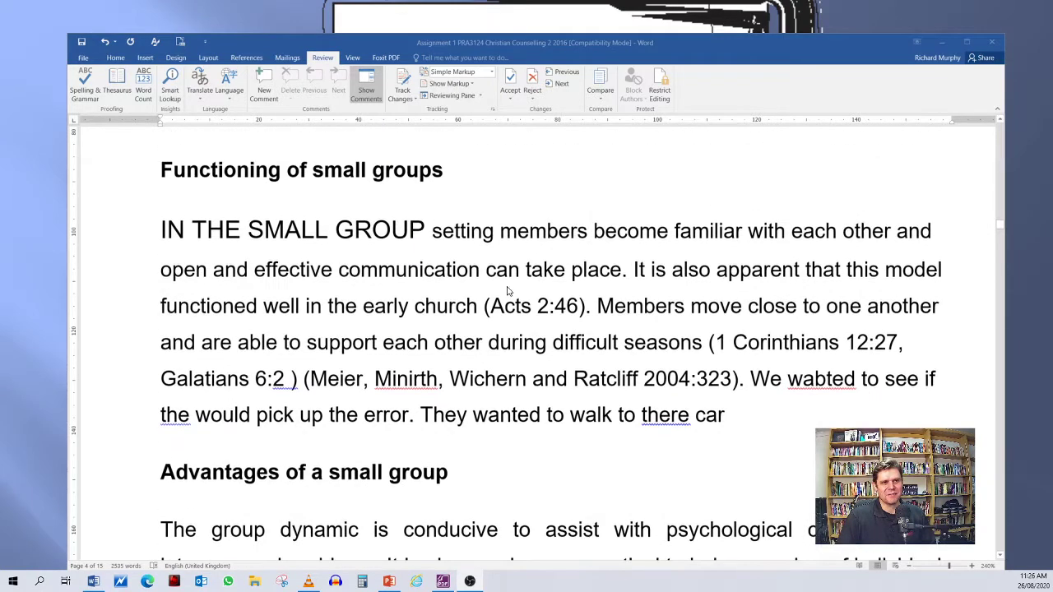
pyautogui.keyDown('ctrl'); pyautogui.scroll(-3, 417, 238); pyautogui.keyUp('ctrl')
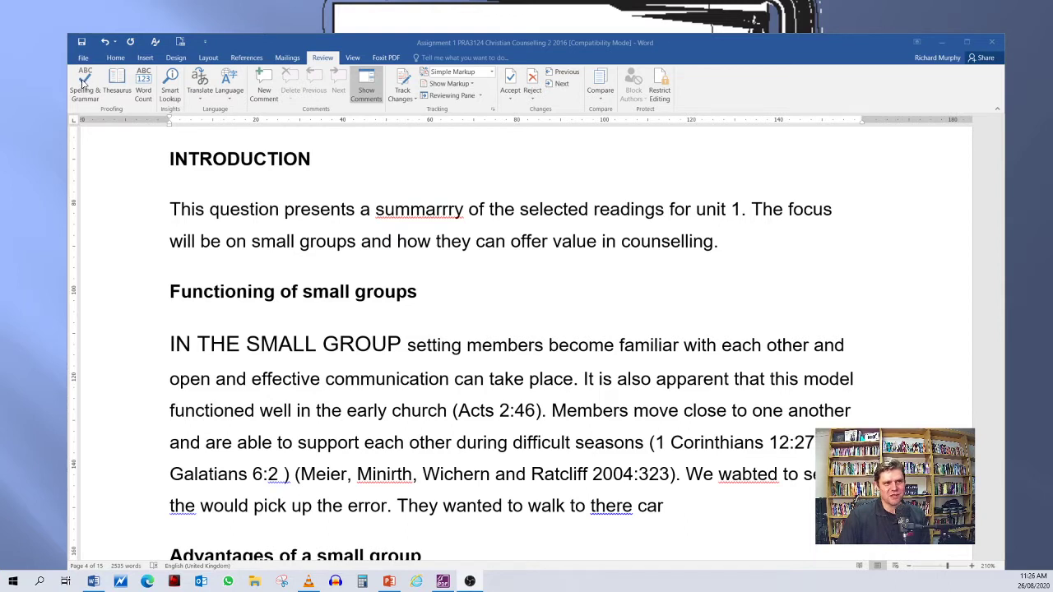
# Step: Run the Spelling & Grammar check and accept the suggestion "Sadly," in item f) on sexual reasons
pyautogui.click(116, 59)
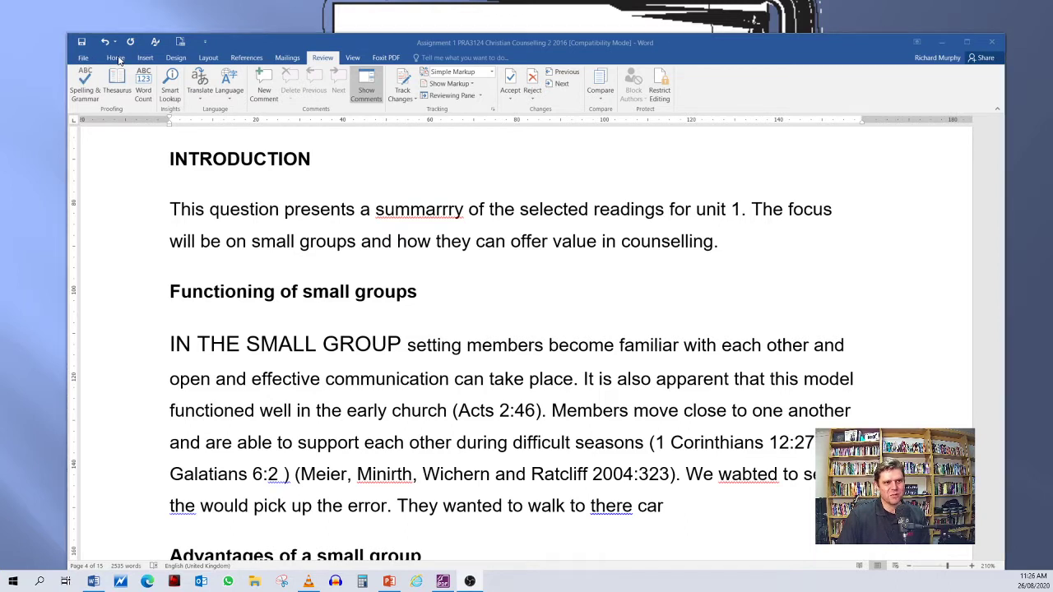
pyautogui.click(116, 59)
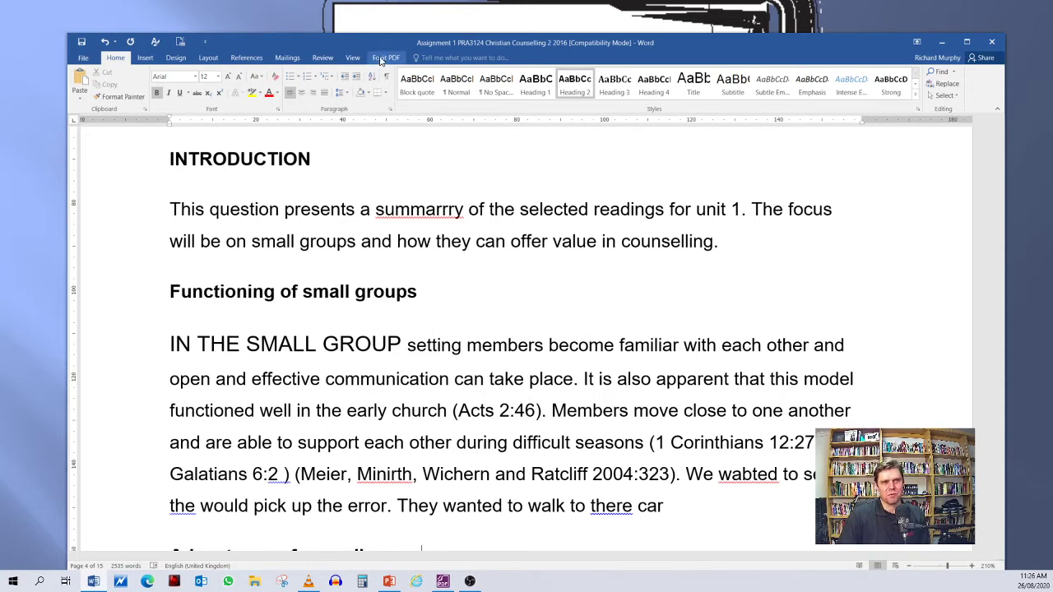
pyautogui.click(323, 57)
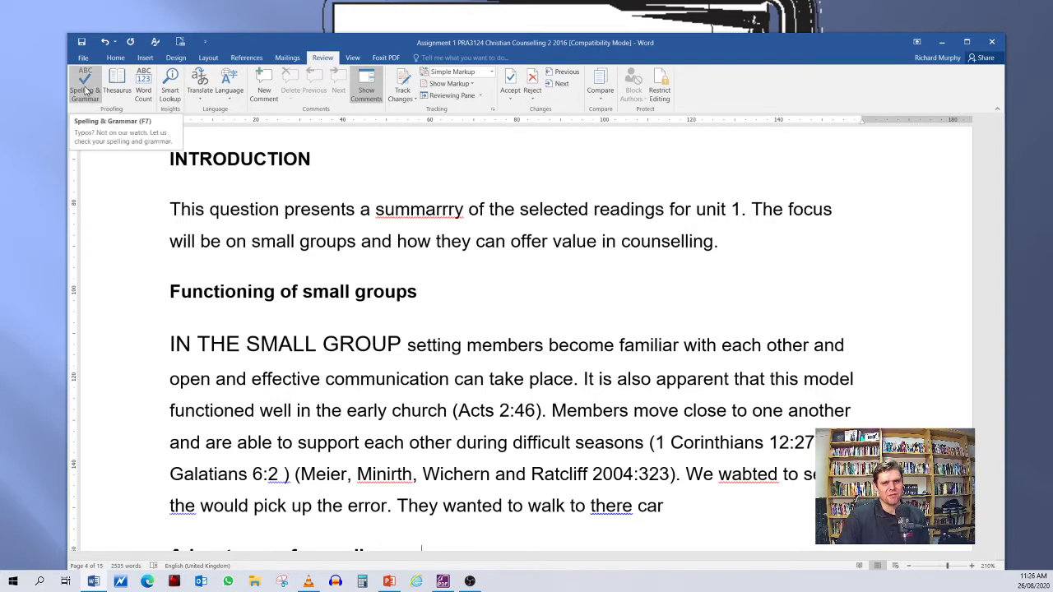
pyautogui.click(86, 91)
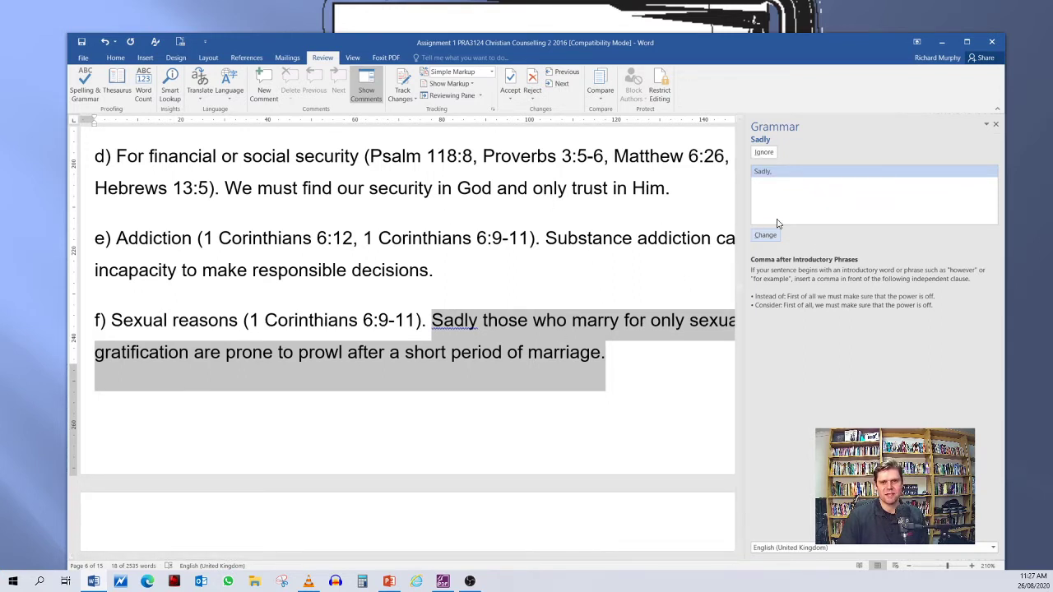
pyautogui.click(767, 171)
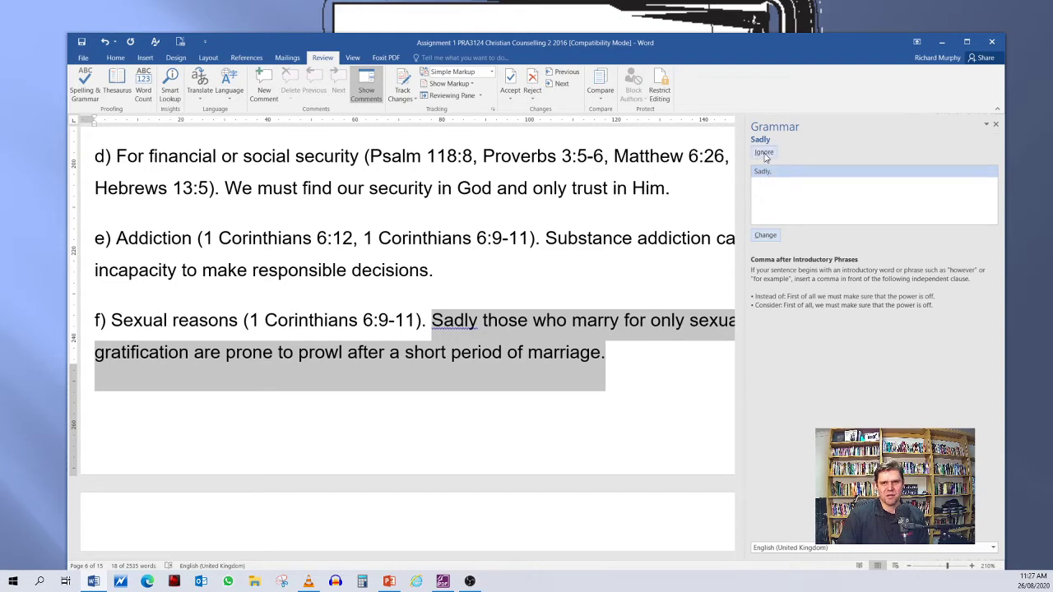
pyautogui.click(773, 235)
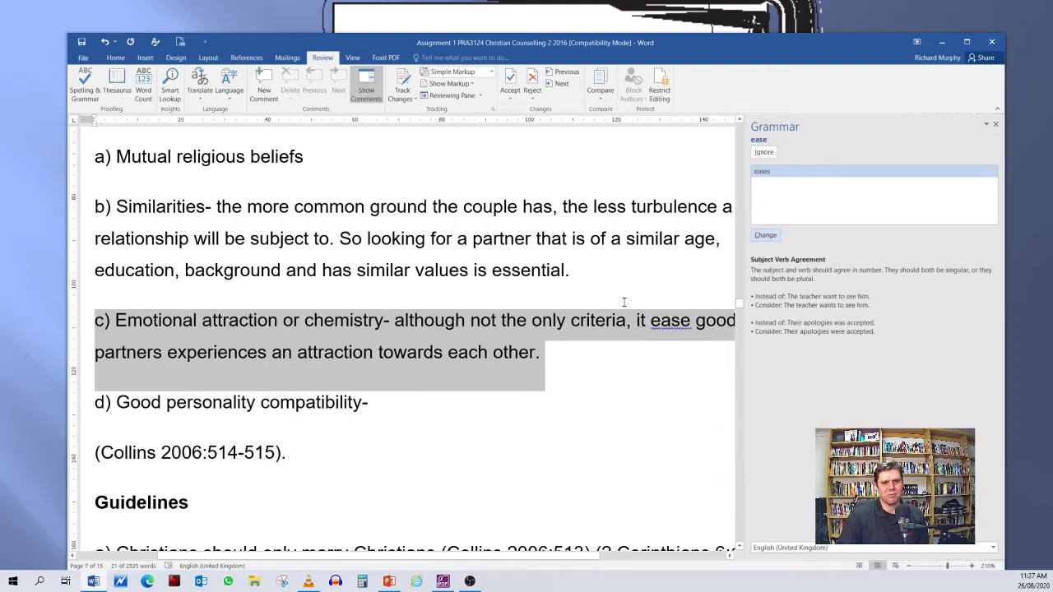
# Step: Check the corrected sentence in item f) and close the grammar check
pyautogui.scroll(10, 633, 308)
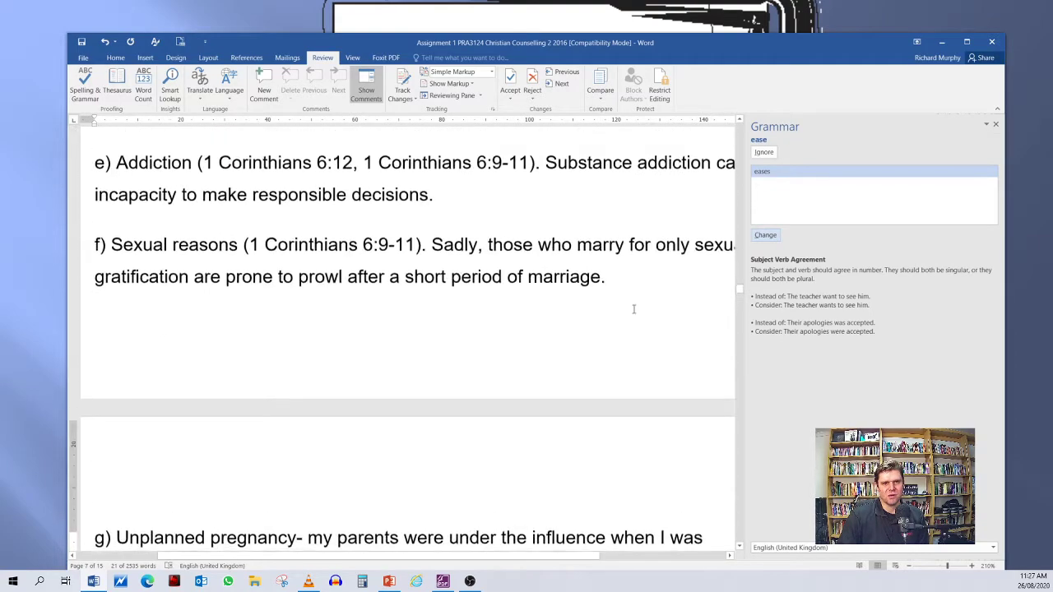
pyautogui.scroll(1, 632, 309)
pyautogui.click(995, 124)
pyautogui.scroll(1, 582, 278)
pyautogui.scroll(5, 583, 278)
pyautogui.scroll(-3, 558, 277)
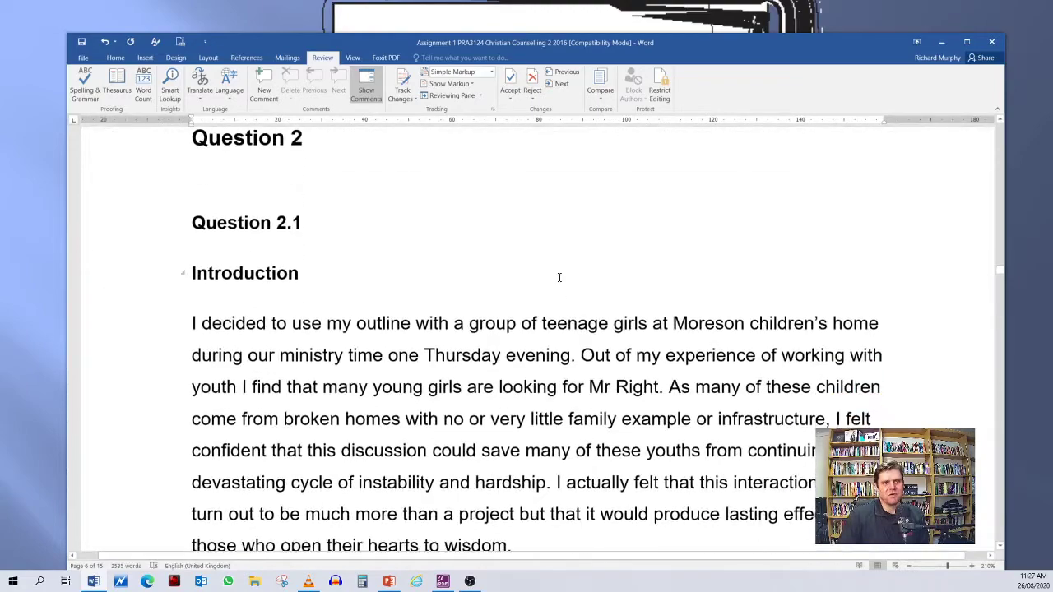
# Step: Restart the Spelling & Grammar check and ignore the suggestions for "ease" and "experiences" in item c) on emotional attraction
pyautogui.click(84, 82)
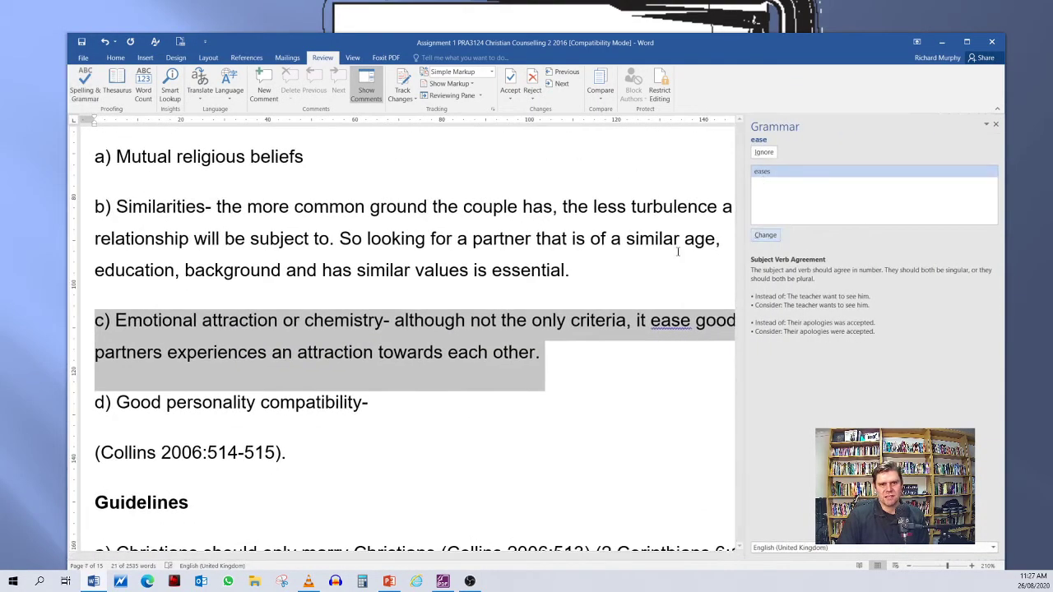
pyautogui.scroll(-1, 659, 331)
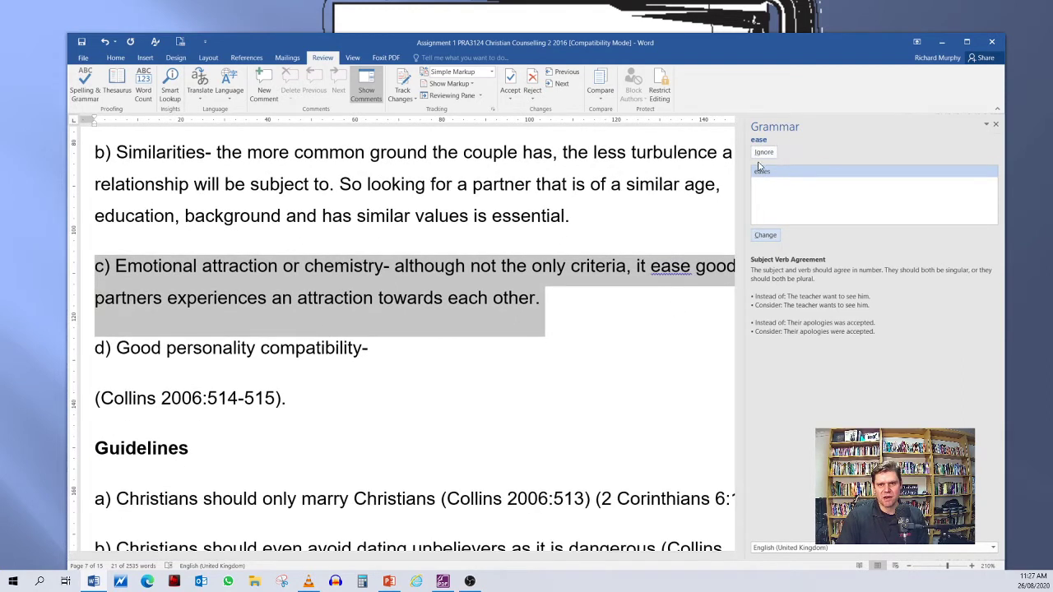
pyautogui.scroll(-1, 668, 282)
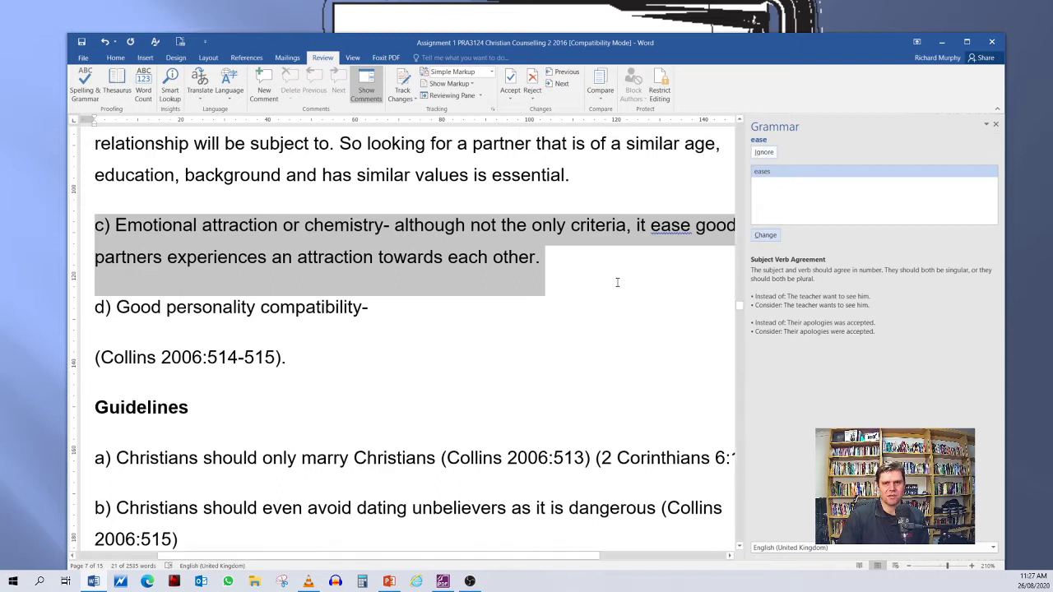
pyautogui.click(764, 153)
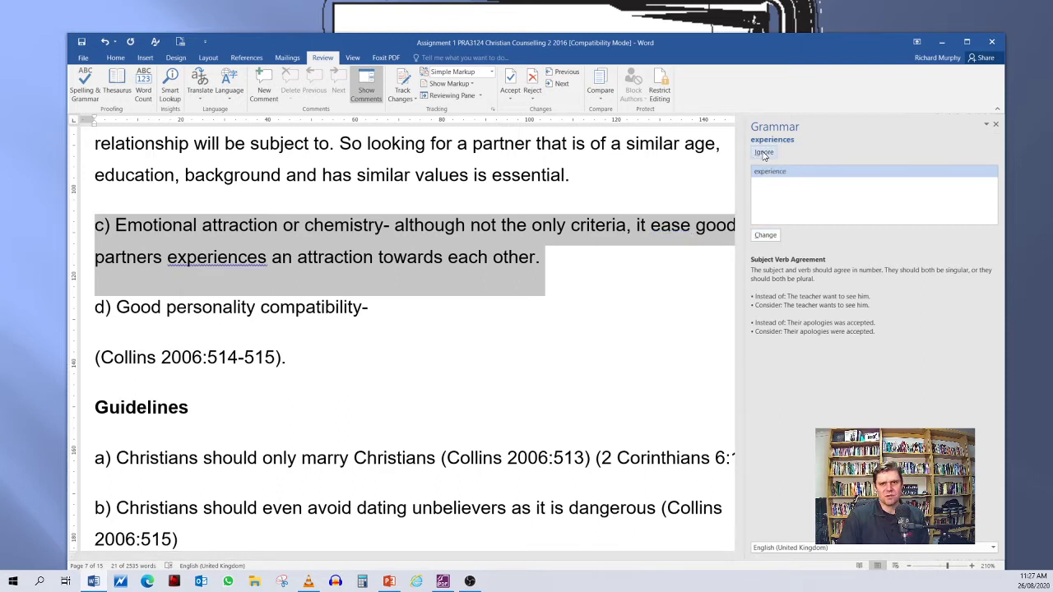
pyautogui.click(763, 153)
pyautogui.scroll(-3, 598, 355)
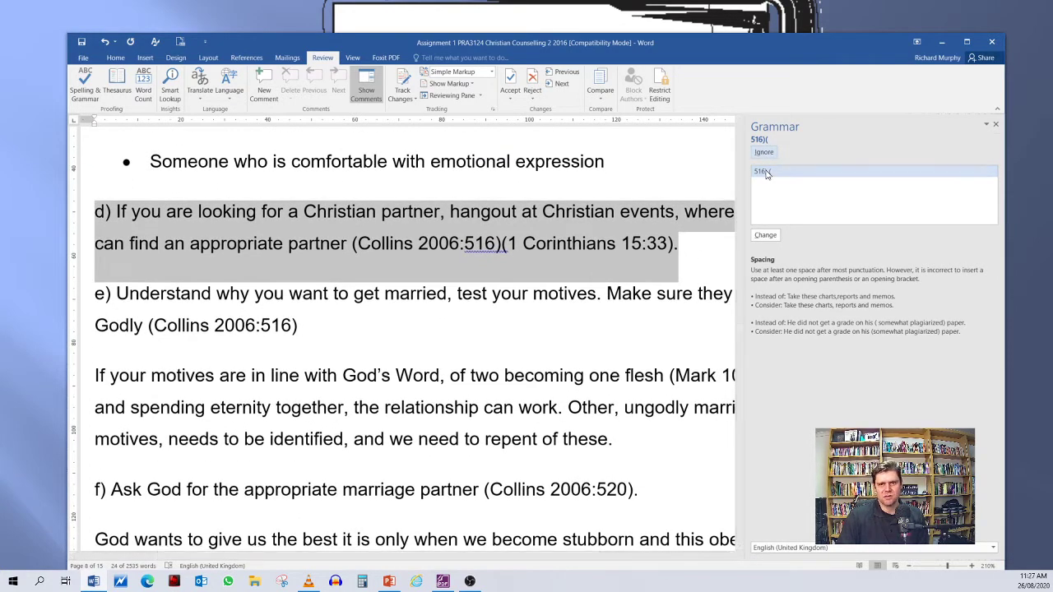
# Step: Accept the spacing correction "516) (" in item d) and the hyphenated form "two-page" under Session 1
pyautogui.click(766, 173)
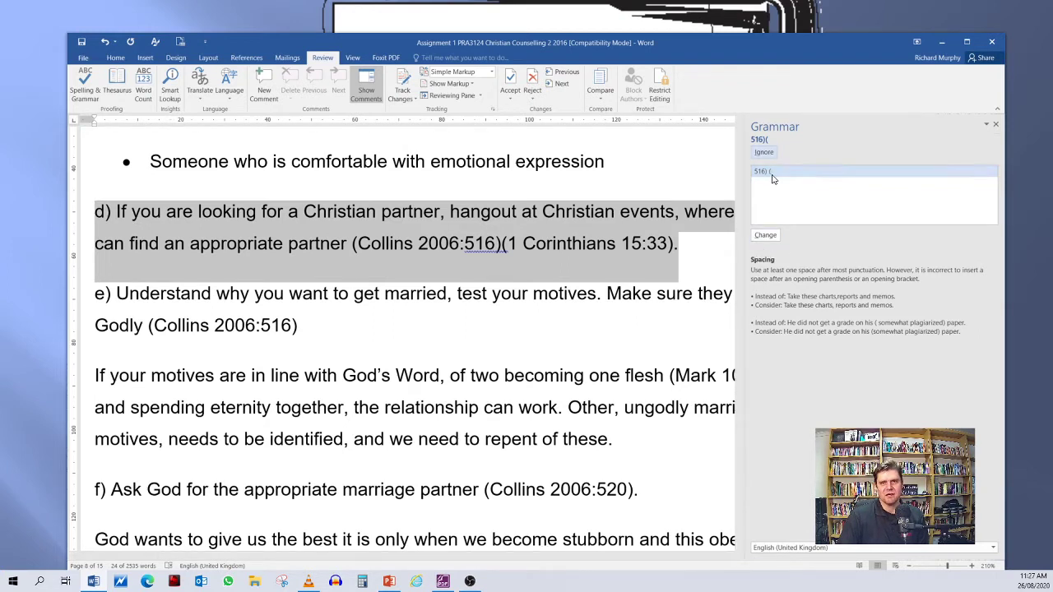
pyautogui.click(766, 237)
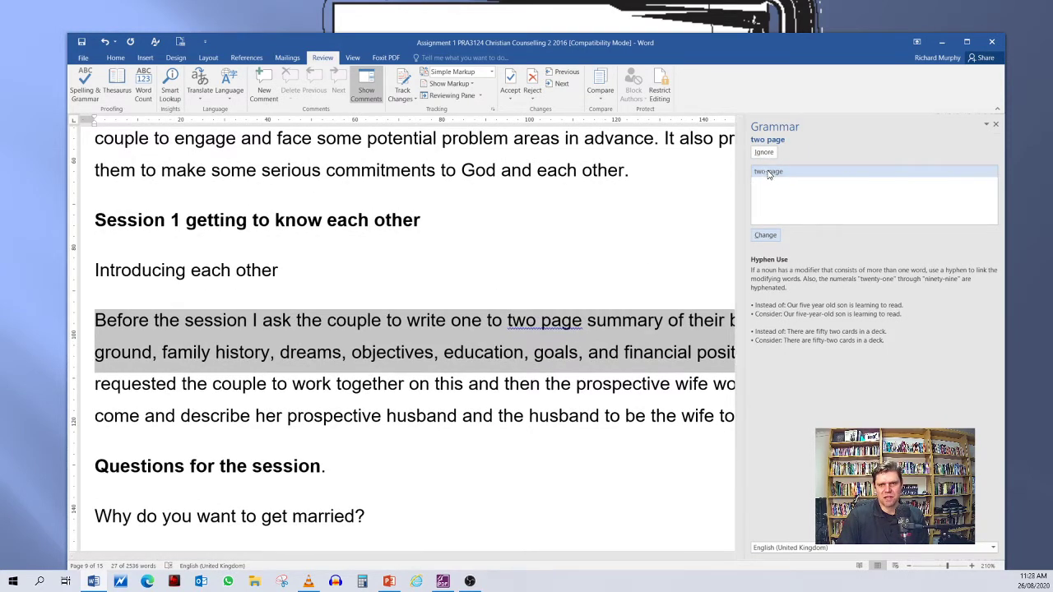
pyautogui.click(768, 172)
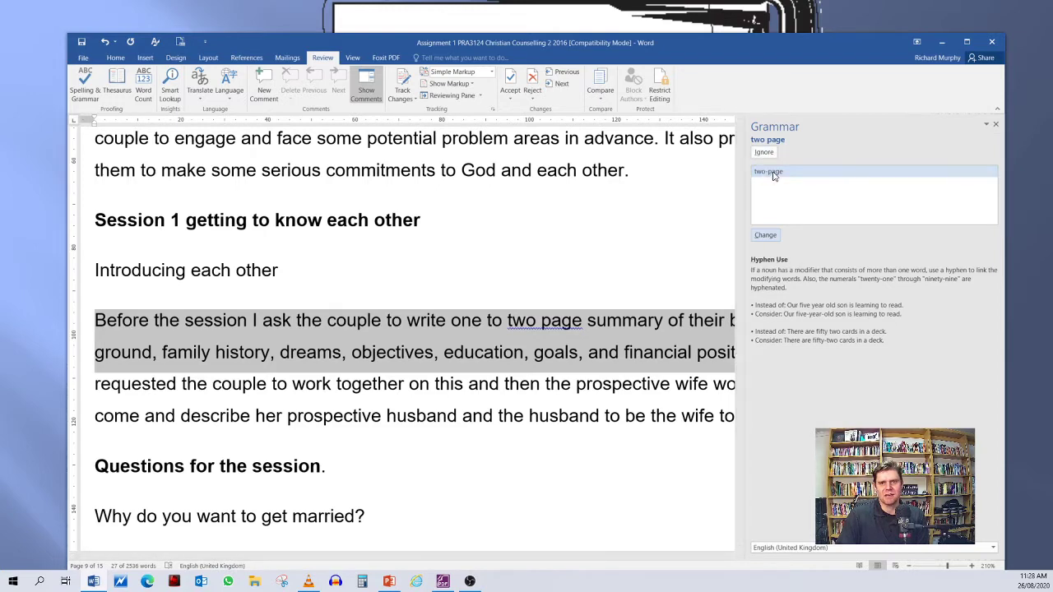
pyautogui.click(765, 236)
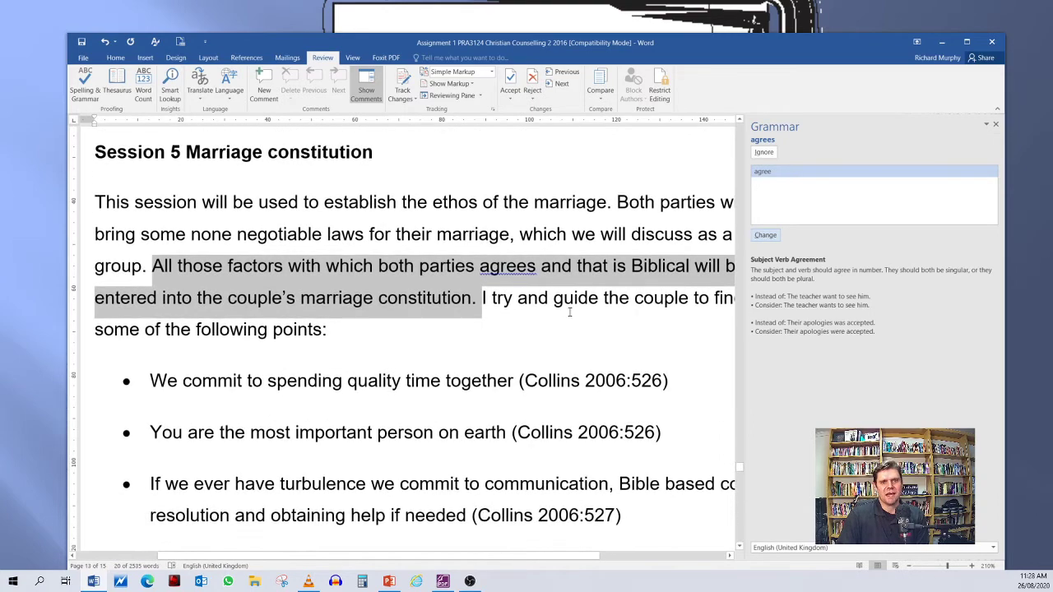
pyautogui.scroll(10, 566, 321)
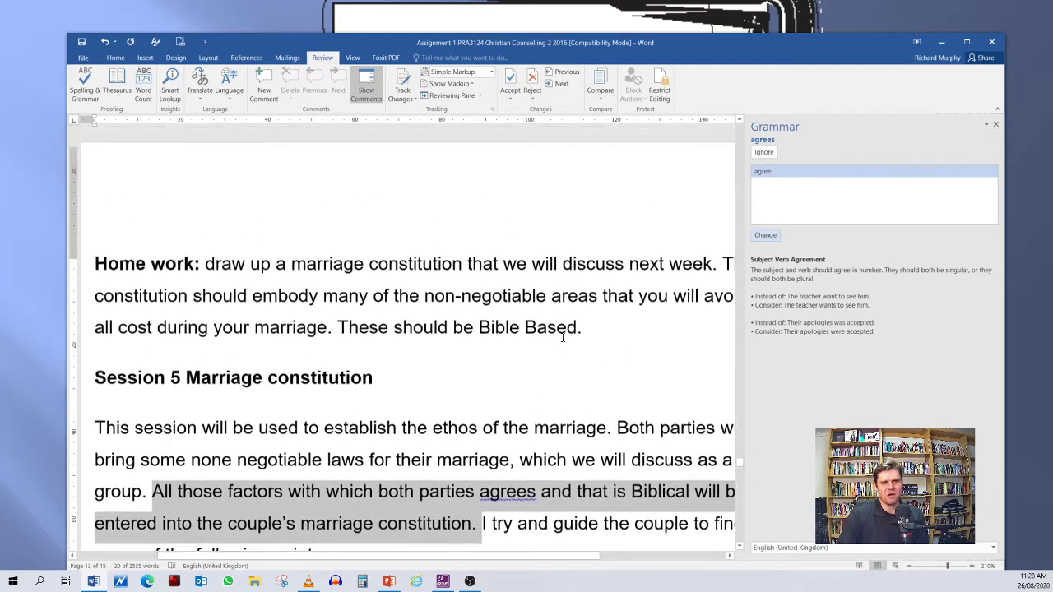
pyautogui.scroll(8, 563, 337)
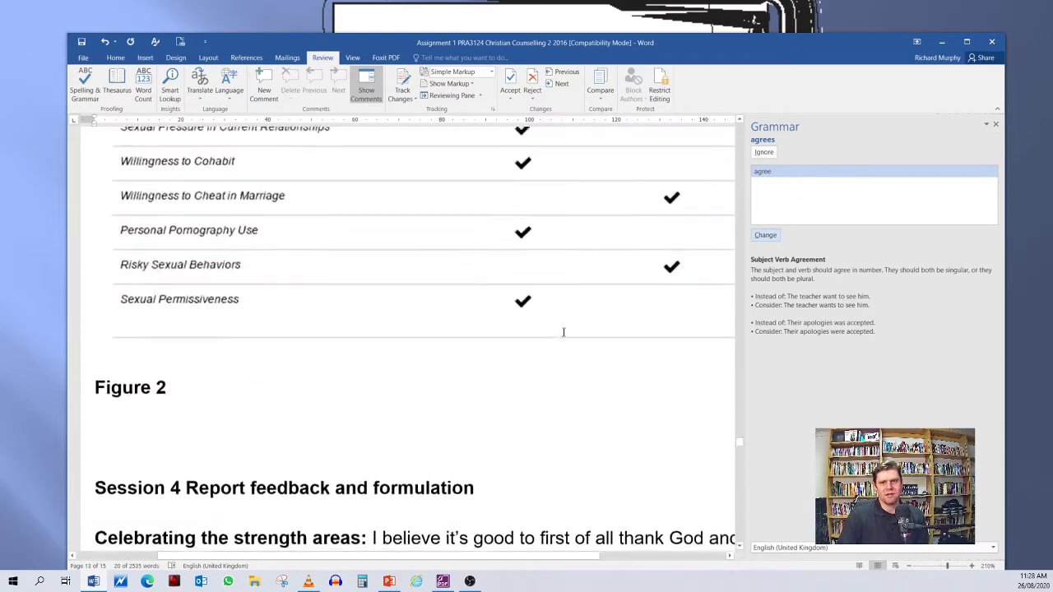
pyautogui.scroll(-2, 583, 330)
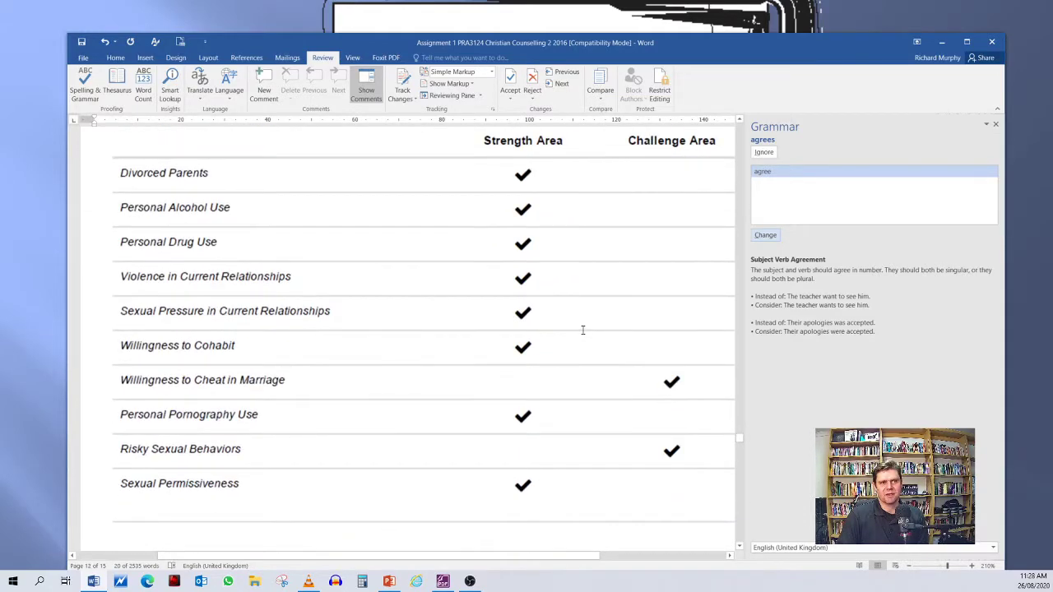
# Step: Close the grammar check without accepting "agree" and return to the underlined errors in the "Functioning of small groups" paragraph
pyautogui.scroll(10, 581, 331)
pyautogui.scroll(4, 580, 331)
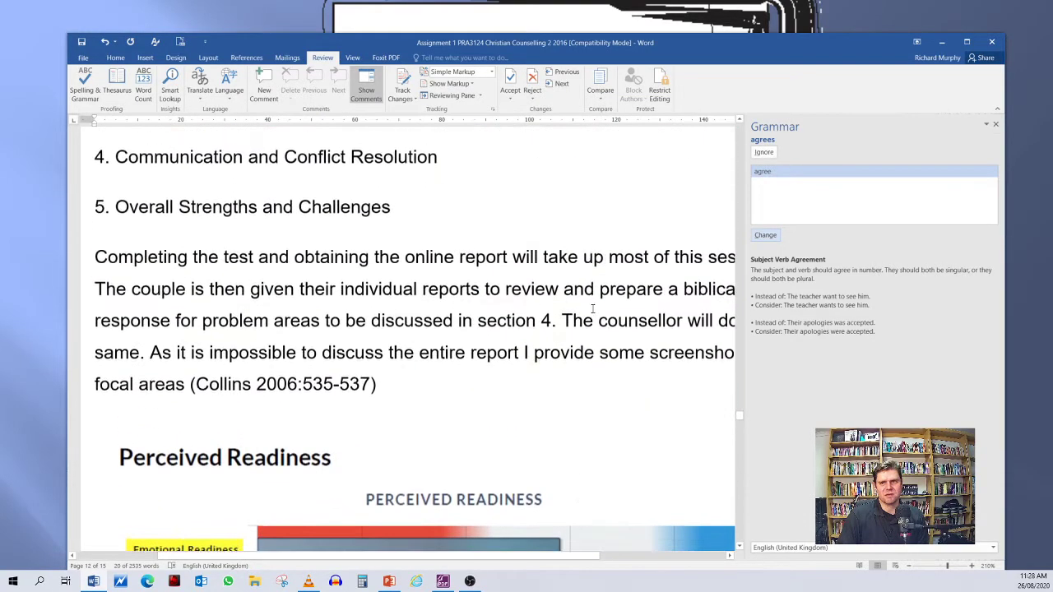
pyautogui.click(995, 123)
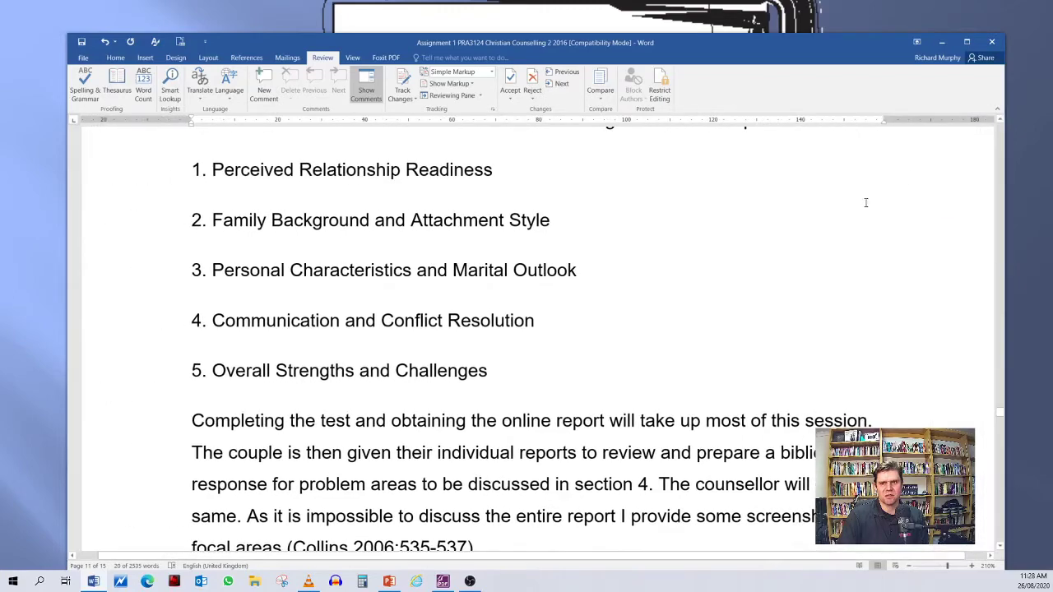
pyautogui.moveTo(1003, 421); pyautogui.dragTo(994, 226)
pyautogui.scroll(-3, 765, 309)
pyautogui.scroll(5, 658, 345)
pyautogui.scroll(-1, 545, 298)
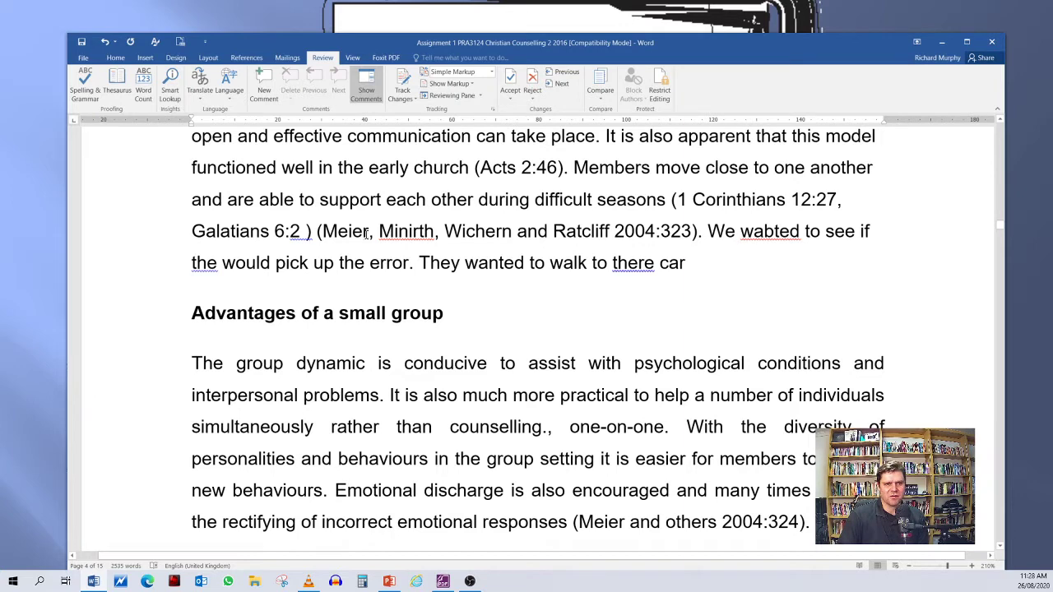
# Step: Restart the Spelling & Grammar check and close it without changing the flagged word "els"
pyautogui.click(83, 58)
pyautogui.click(87, 57)
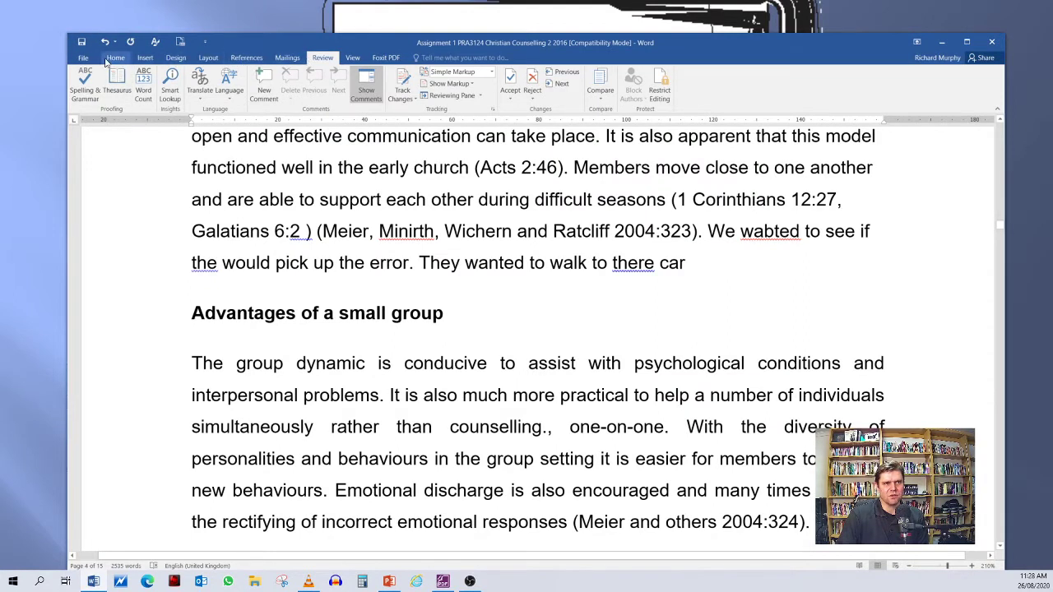
pyautogui.click(113, 60)
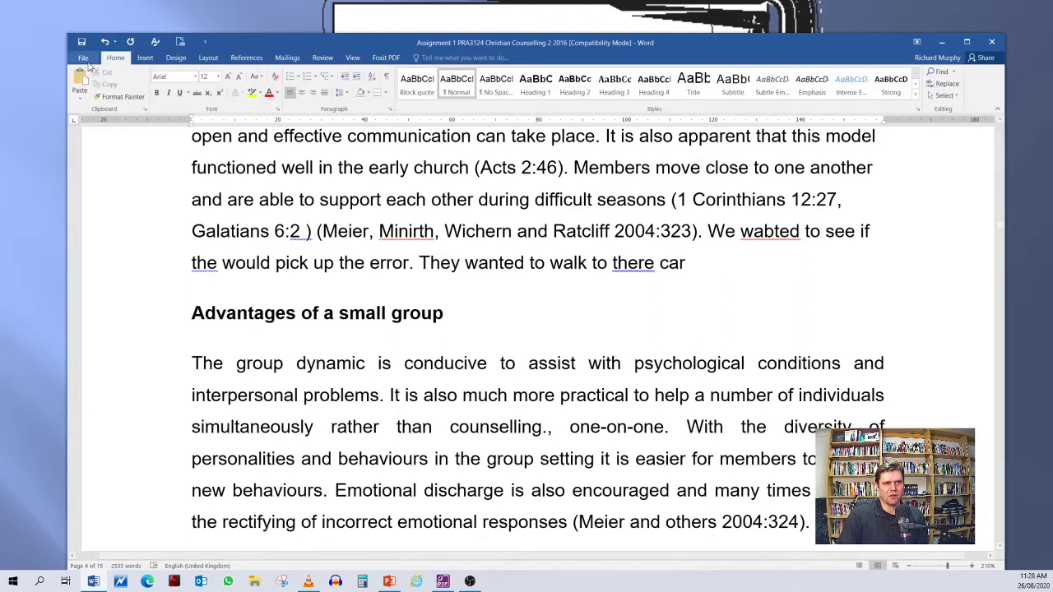
pyautogui.click(322, 58)
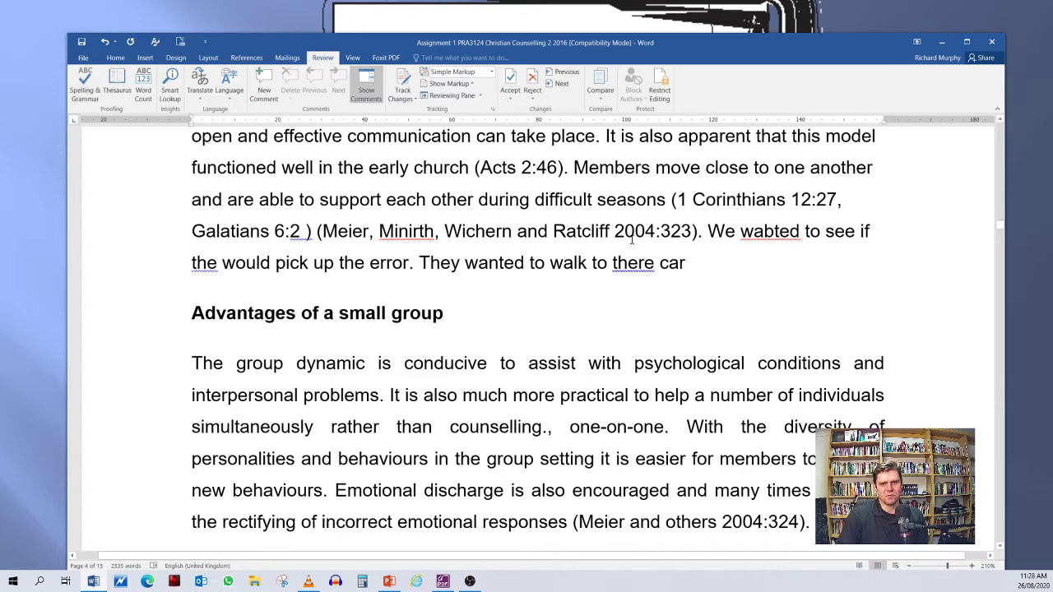
pyautogui.click(85, 87)
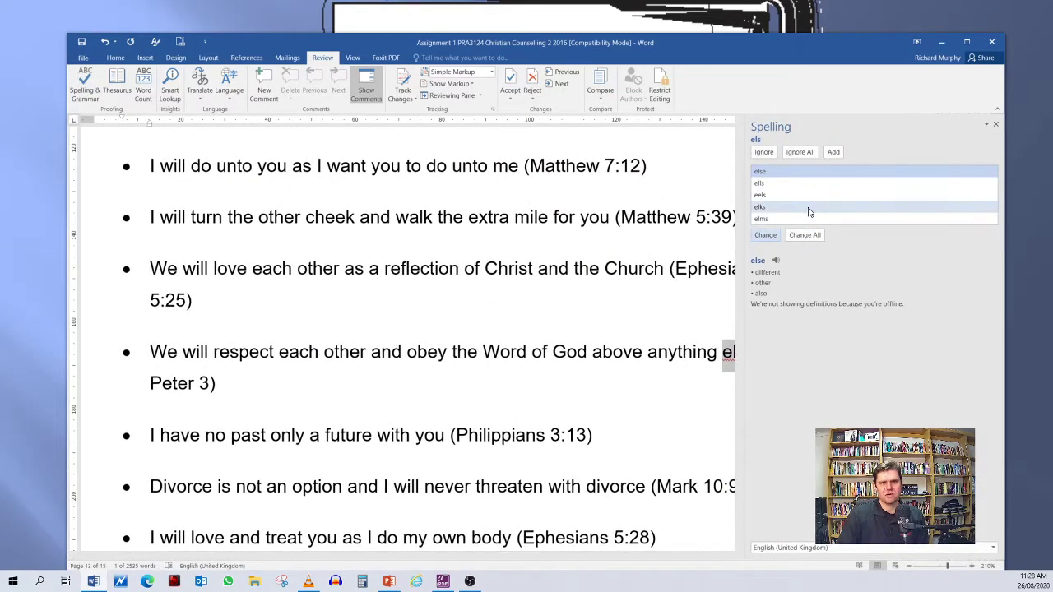
pyautogui.click(996, 123)
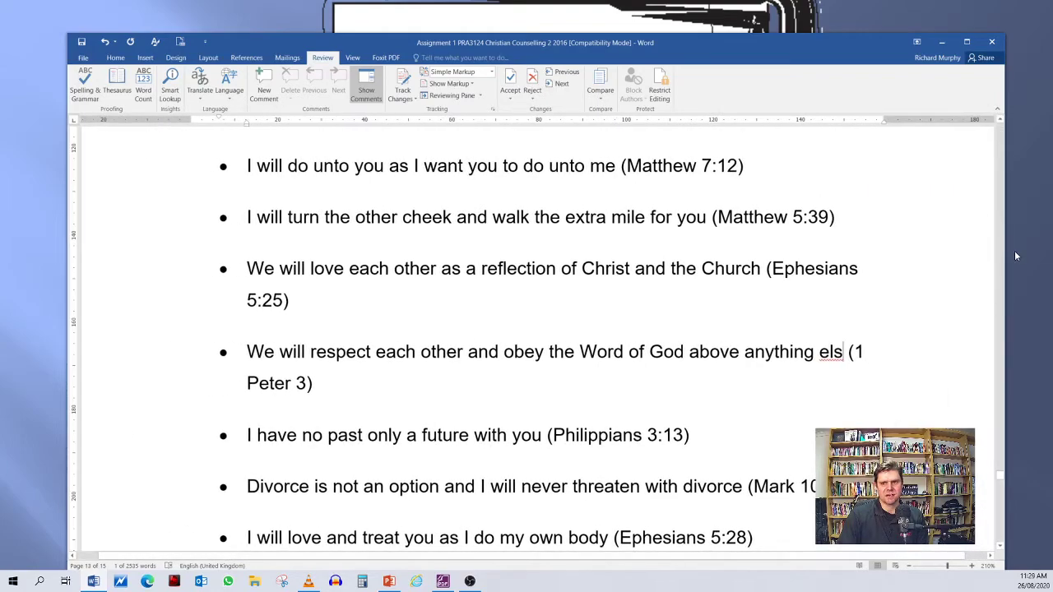
# Step: Replace the misspelled "summarrry" in the introduction under Question 1 with the suggested spelling "summary"
pyautogui.moveTo(1000, 483); pyautogui.dragTo(991, 218)
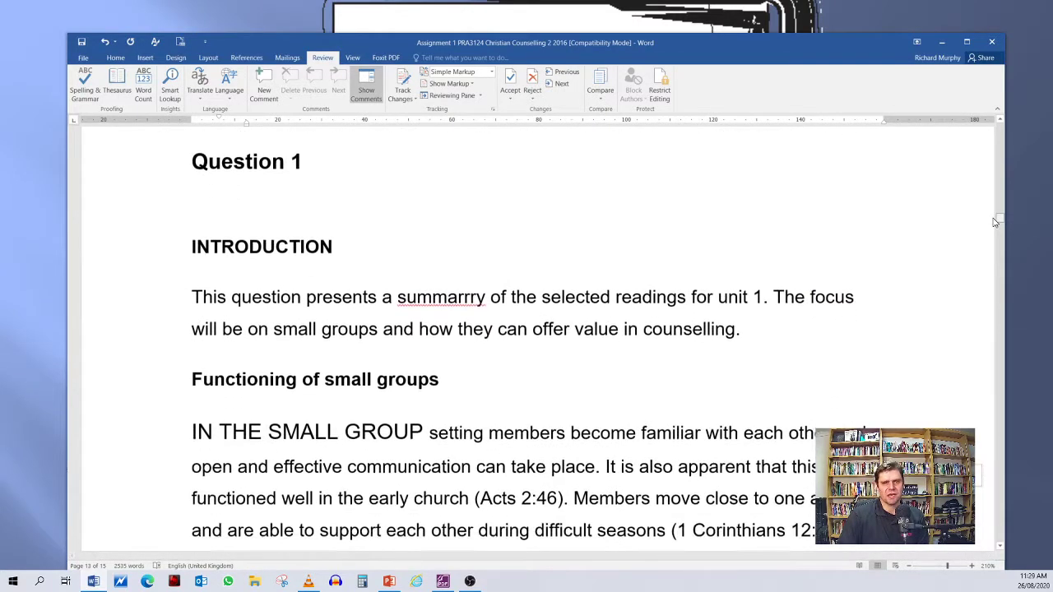
pyautogui.click(396, 302)
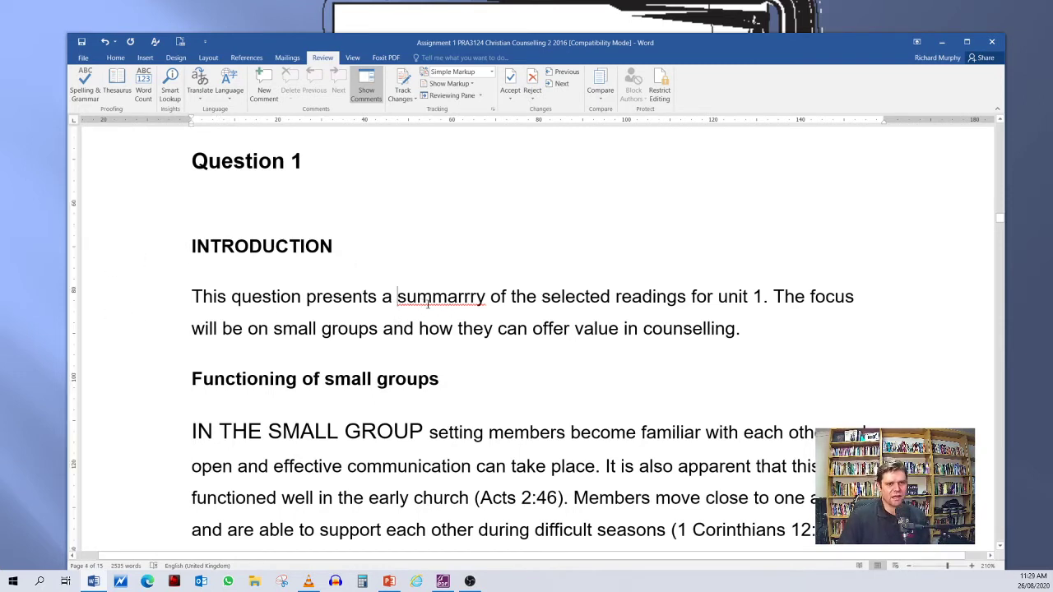
pyautogui.hotkey('alt', 'Tab')
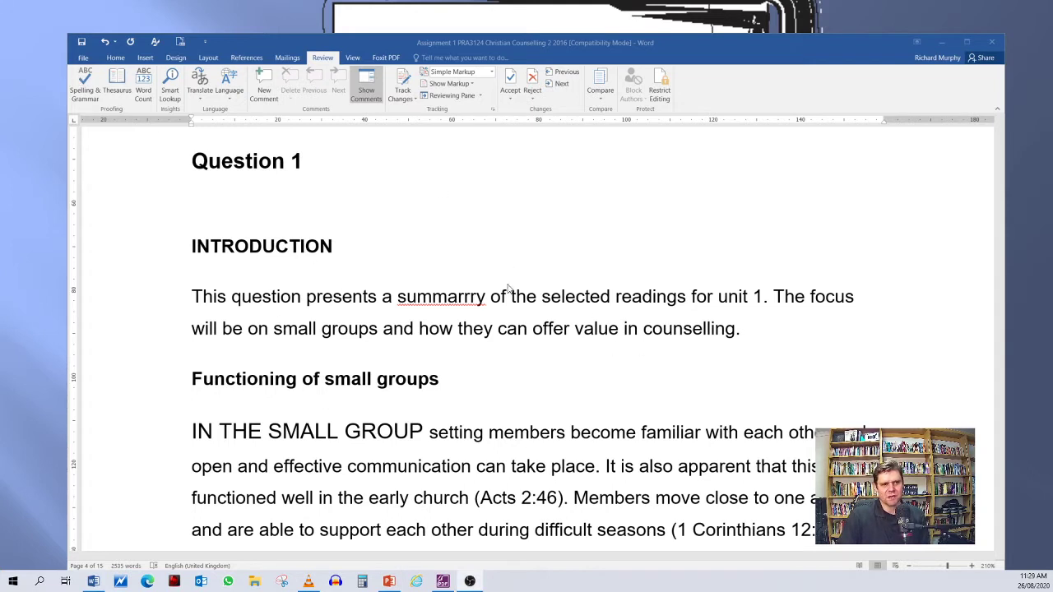
pyautogui.click(430, 296)
pyautogui.rightClick(430, 298)
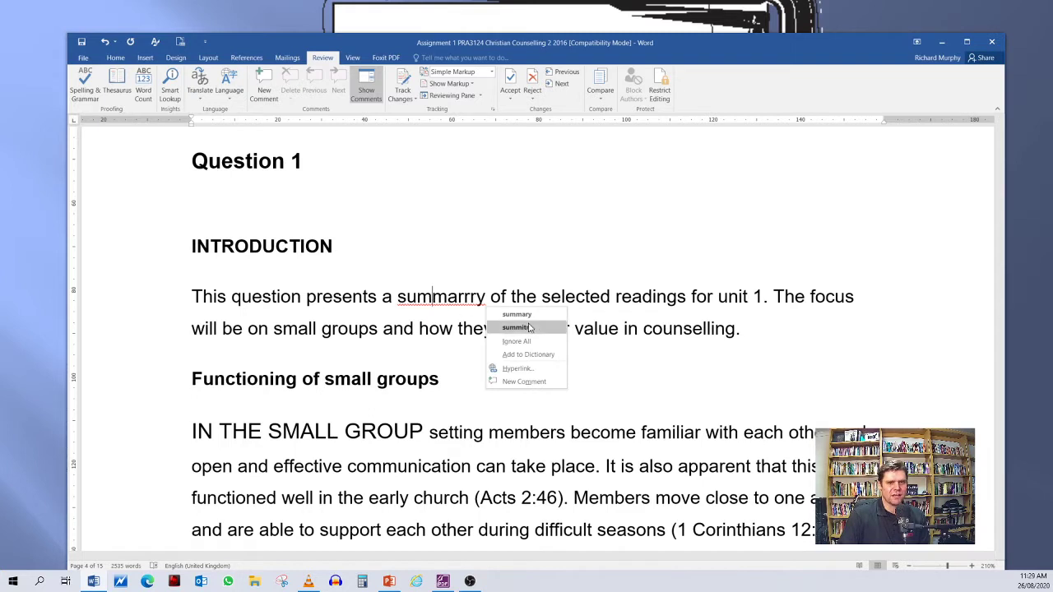
pyautogui.click(413, 321)
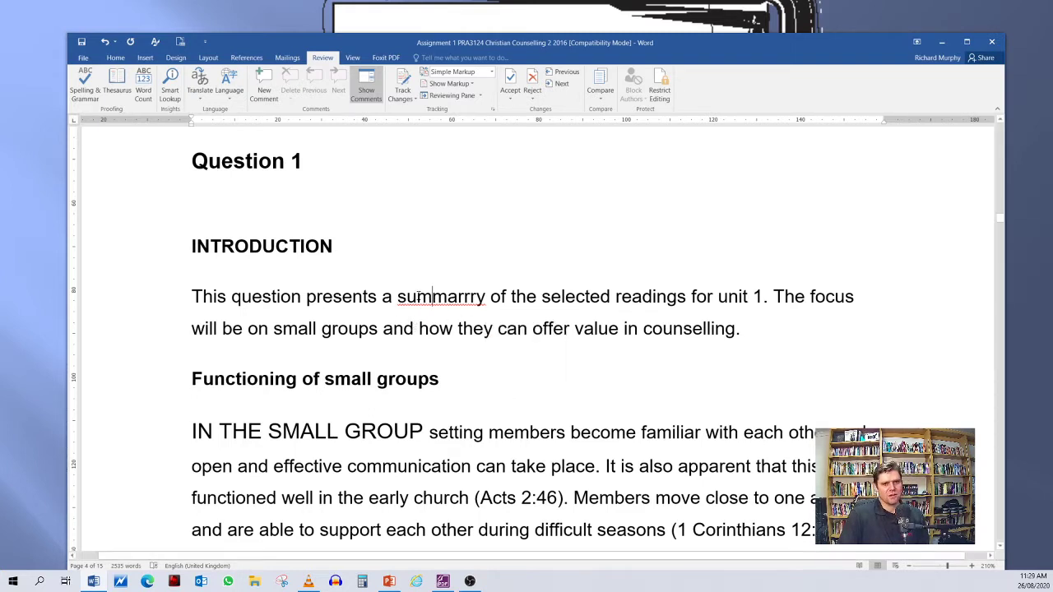
pyautogui.rightClick(418, 298)
pyautogui.click(538, 318)
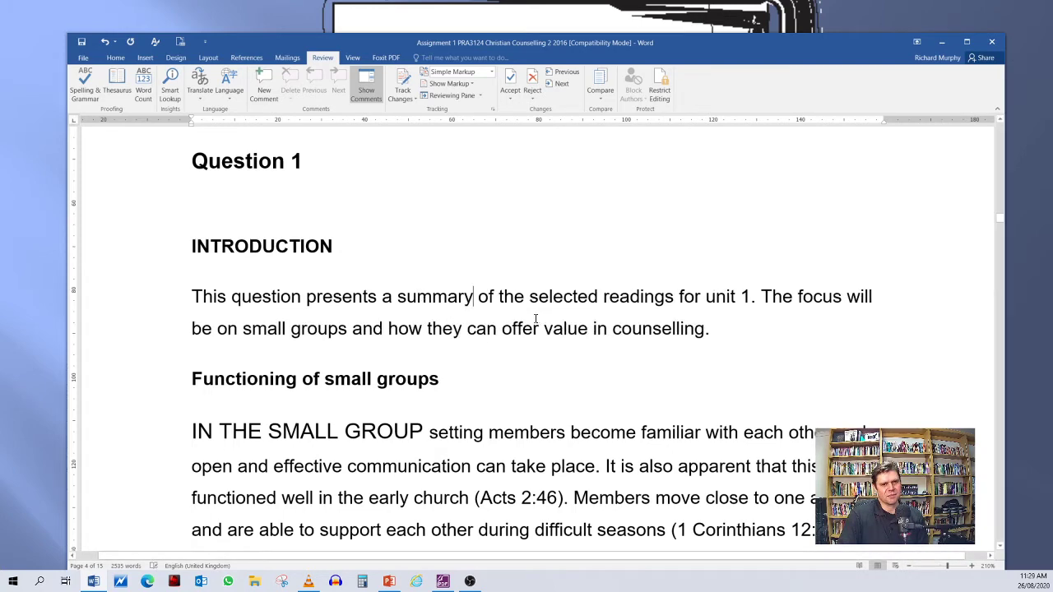
# Step: View the spelling suggestions for "wabted" in the "Functioning of small groups" paragraph without choosing any of them
pyautogui.scroll(-4, 604, 364)
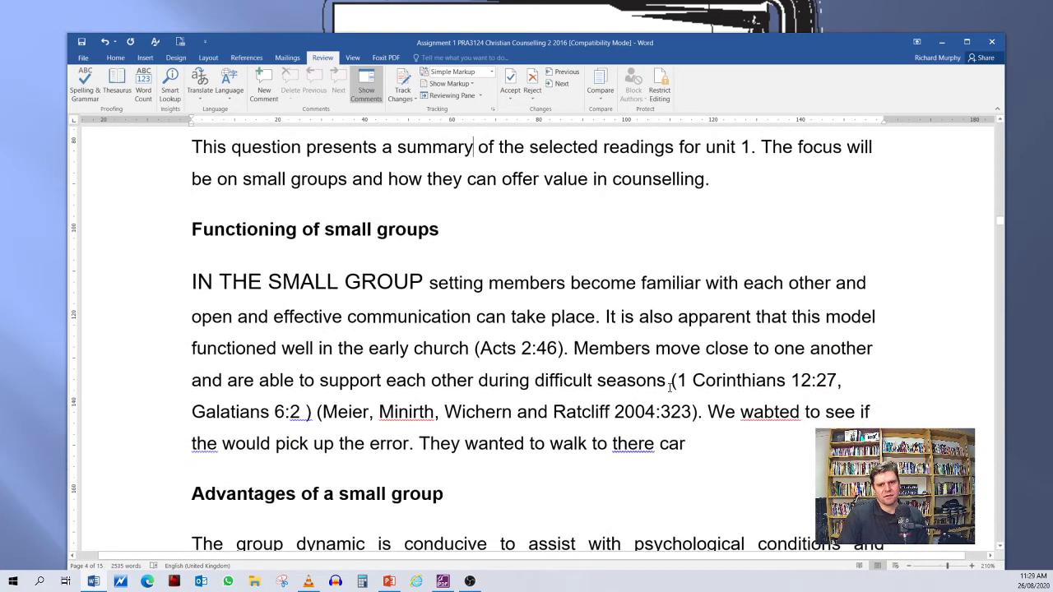
pyautogui.scroll(1, 489, 258)
pyautogui.scroll(-5, 595, 282)
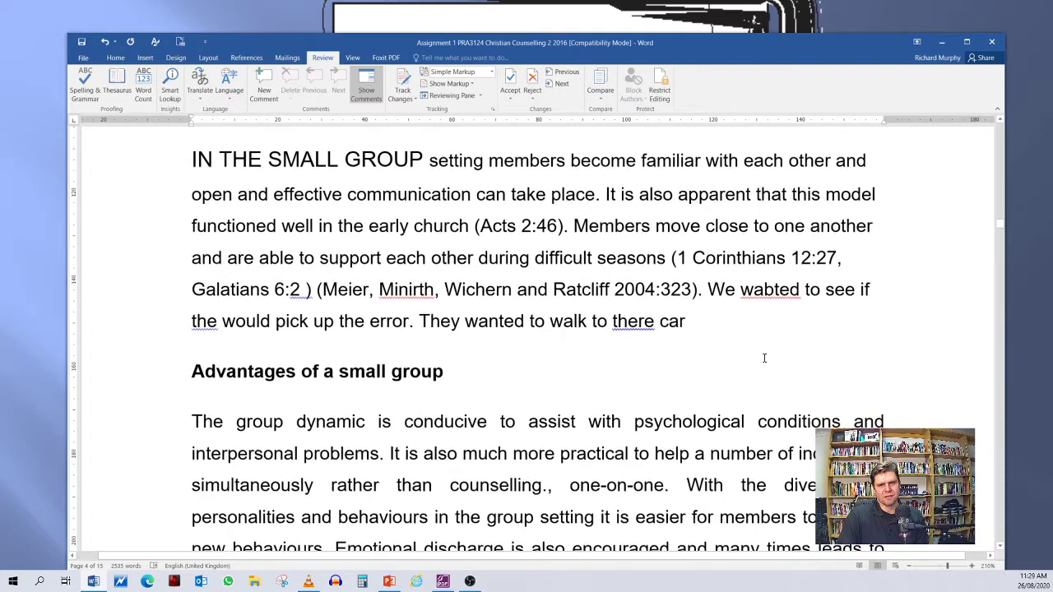
pyautogui.rightClick(764, 298)
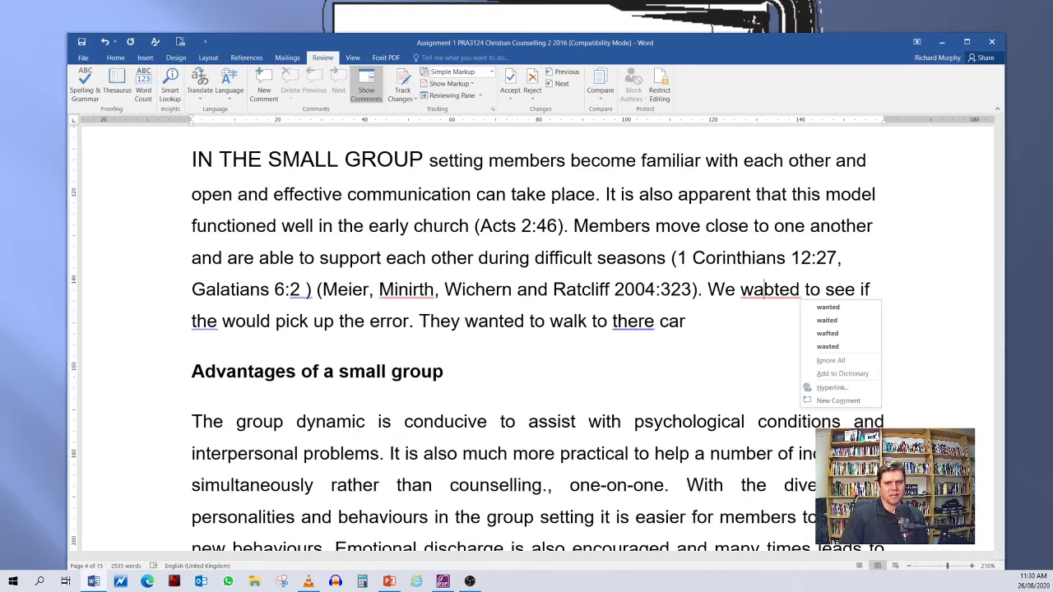
pyautogui.click(726, 375)
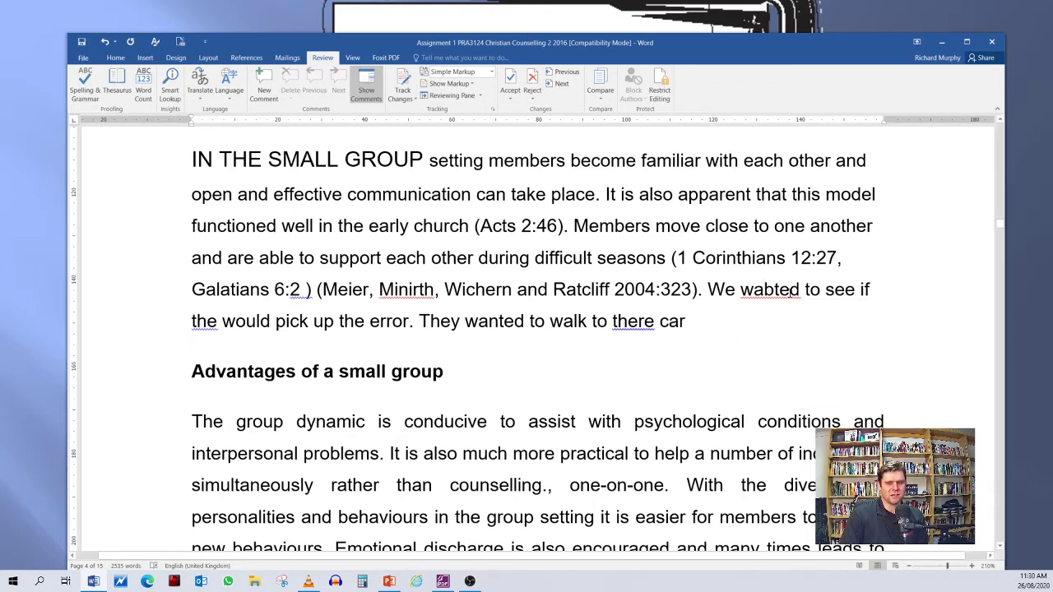
pyautogui.rightClick(796, 296)
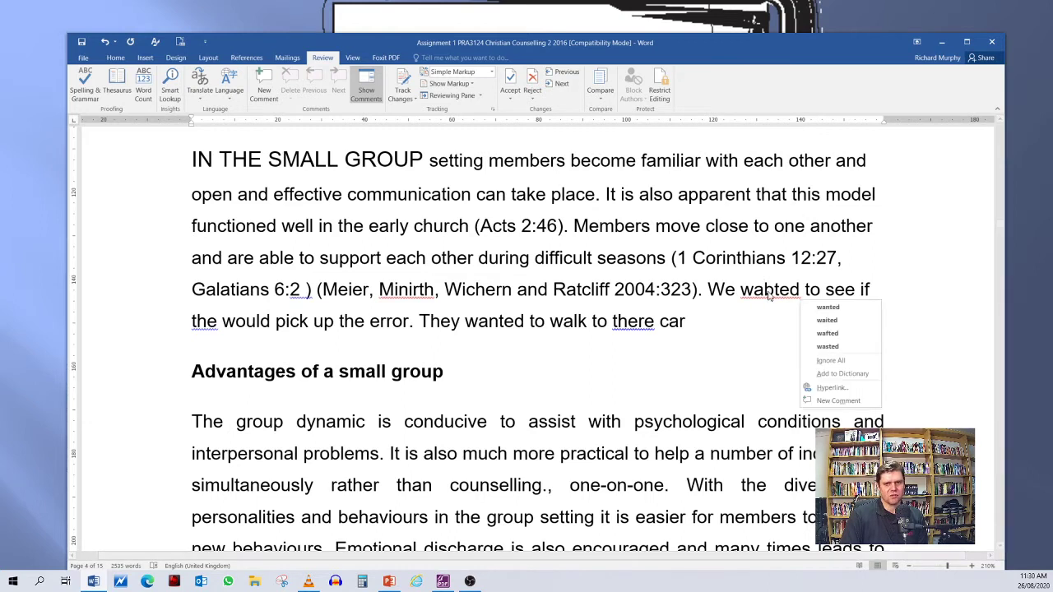
pyautogui.click(704, 351)
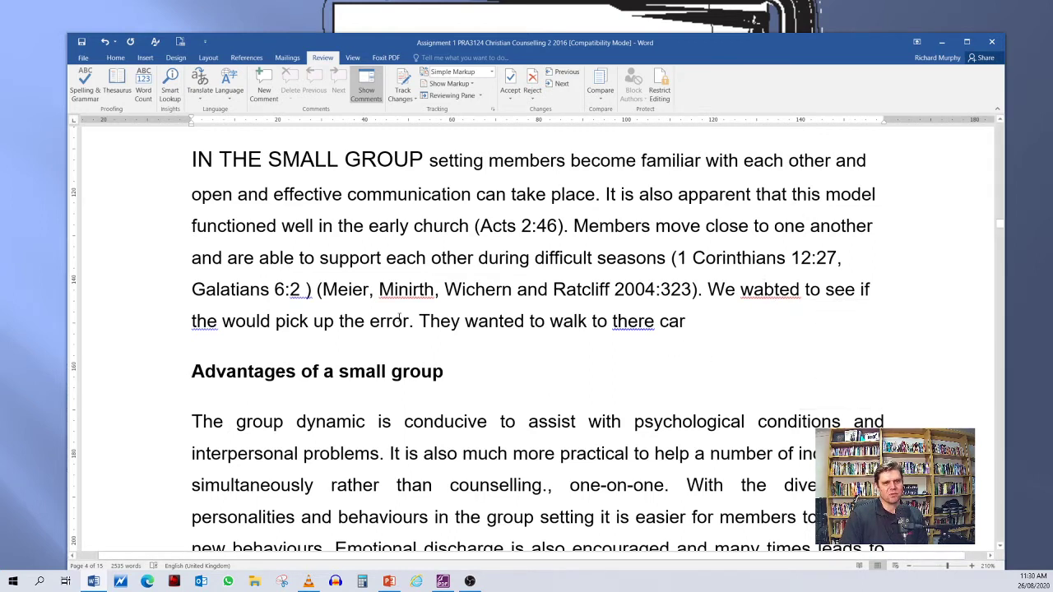
# Step: Run the Spelling & Grammar check and ignore every flagged item, including "wabted", "there" and the spacing in "2 )", until it completes
pyautogui.scroll(5, 449, 327)
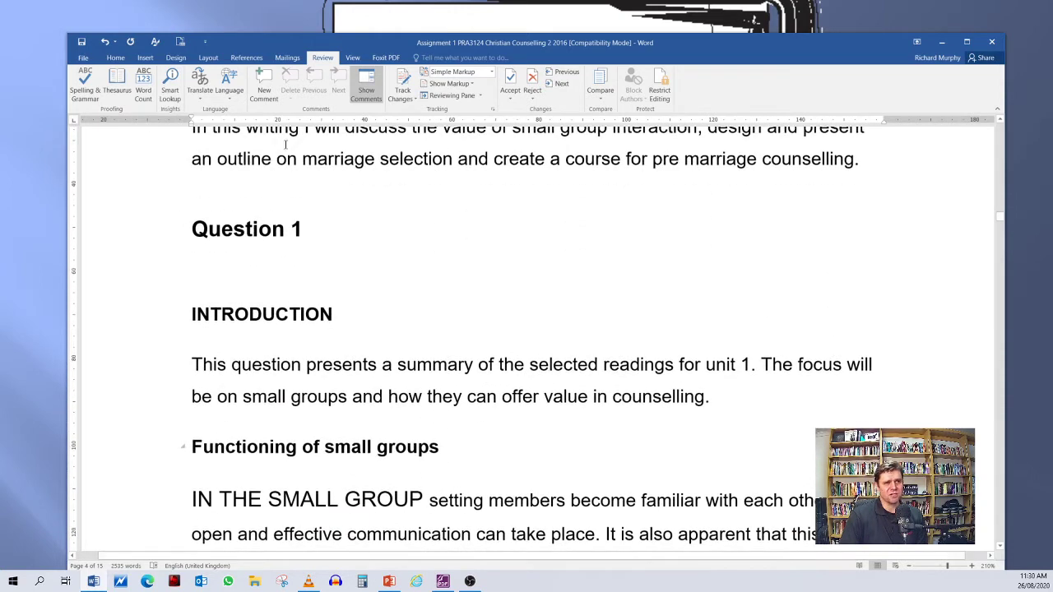
pyautogui.click(116, 59)
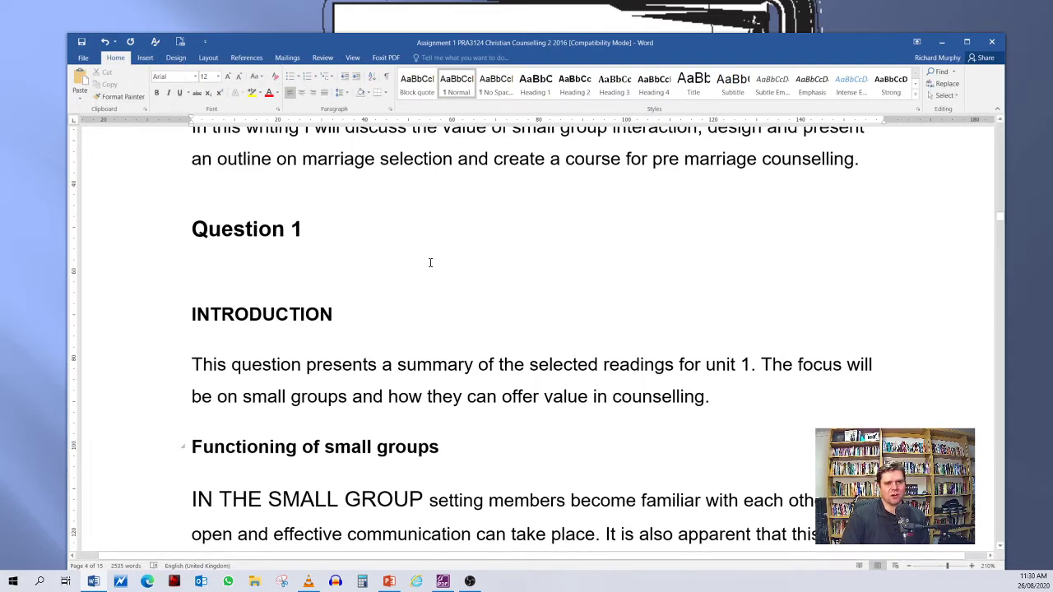
pyautogui.click(322, 58)
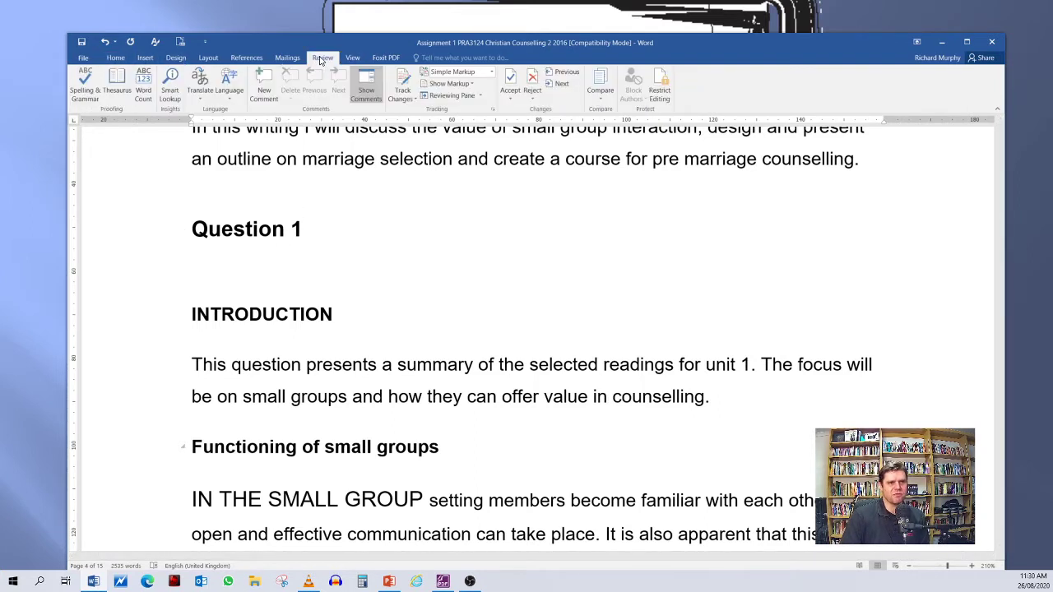
pyautogui.click(85, 86)
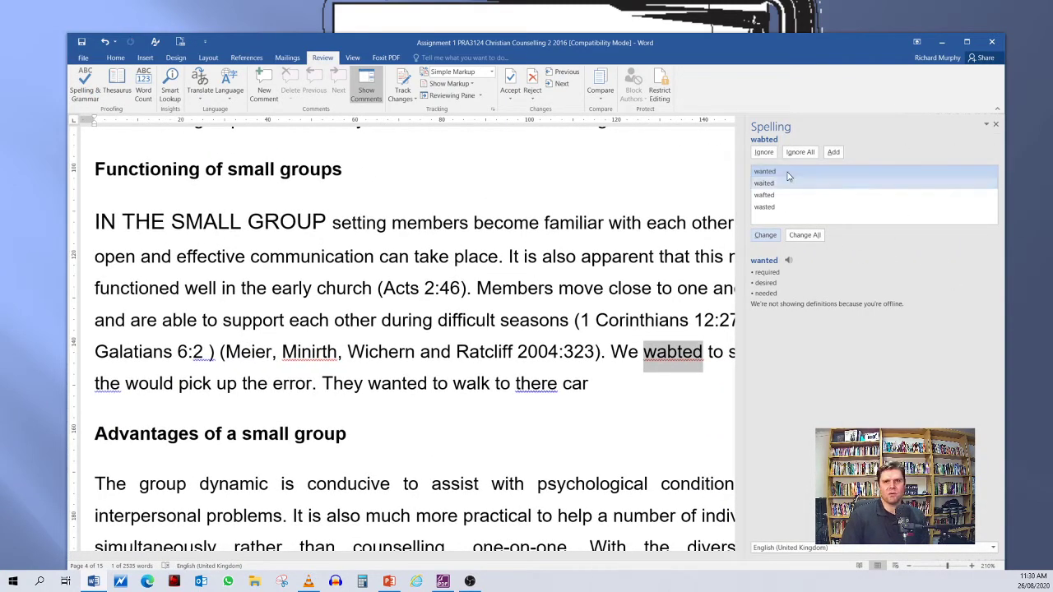
pyautogui.click(763, 153)
pyautogui.click(763, 153)
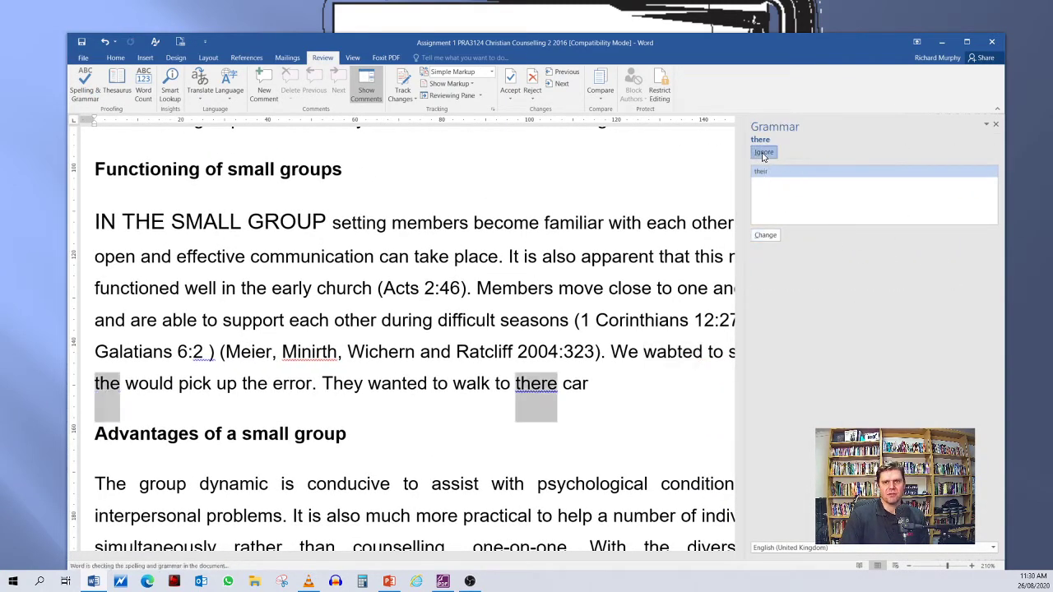
pyautogui.click(763, 153)
pyautogui.click(763, 153)
pyautogui.click(763, 153)
pyautogui.click(764, 153)
pyautogui.click(763, 152)
pyautogui.click(763, 153)
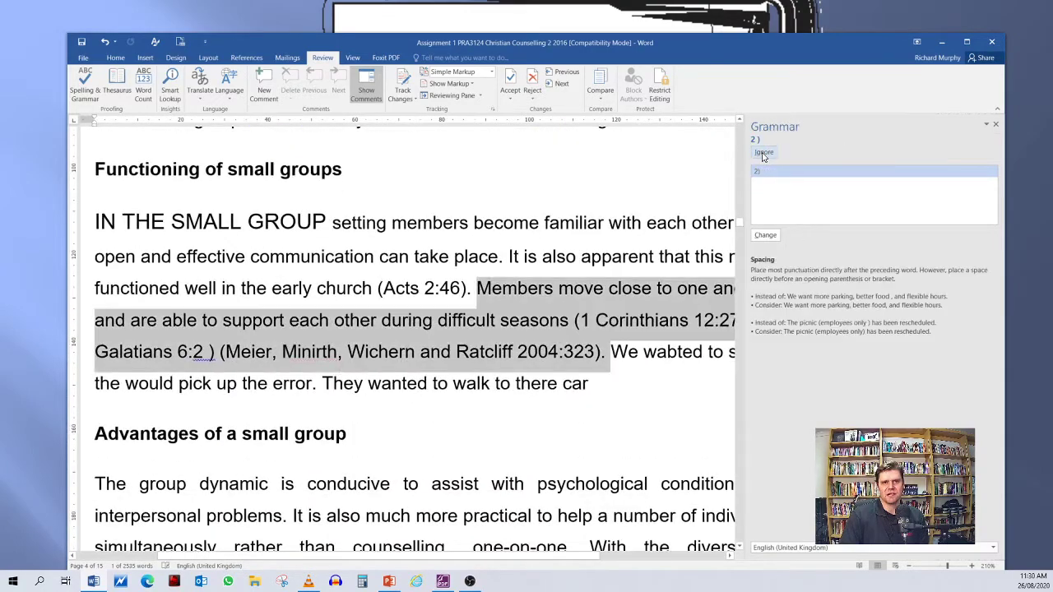
pyautogui.click(763, 153)
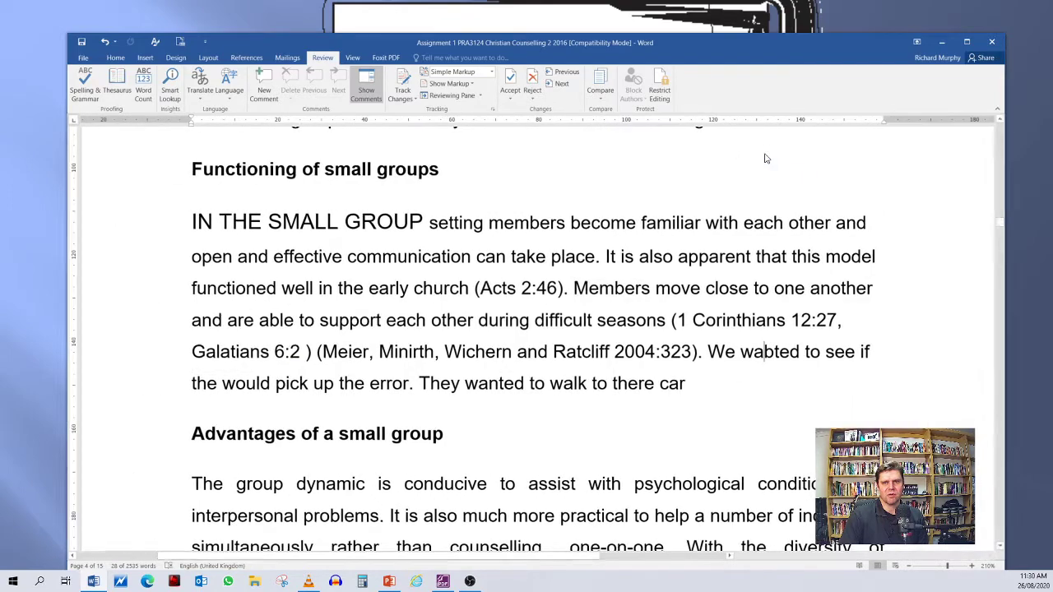
pyautogui.click(530, 321)
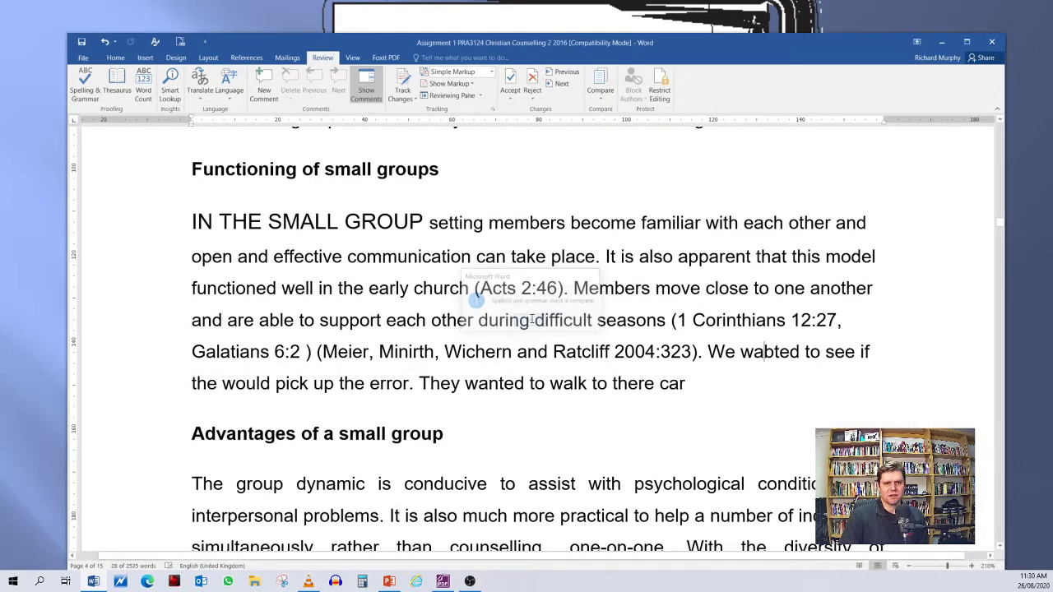
# Step: Rerun the Spelling & Grammar check to look for remaining errors and dismiss its closing dialog
pyautogui.scroll(-3, 509, 321)
pyautogui.scroll(4, 482, 309)
pyautogui.scroll(10, 481, 313)
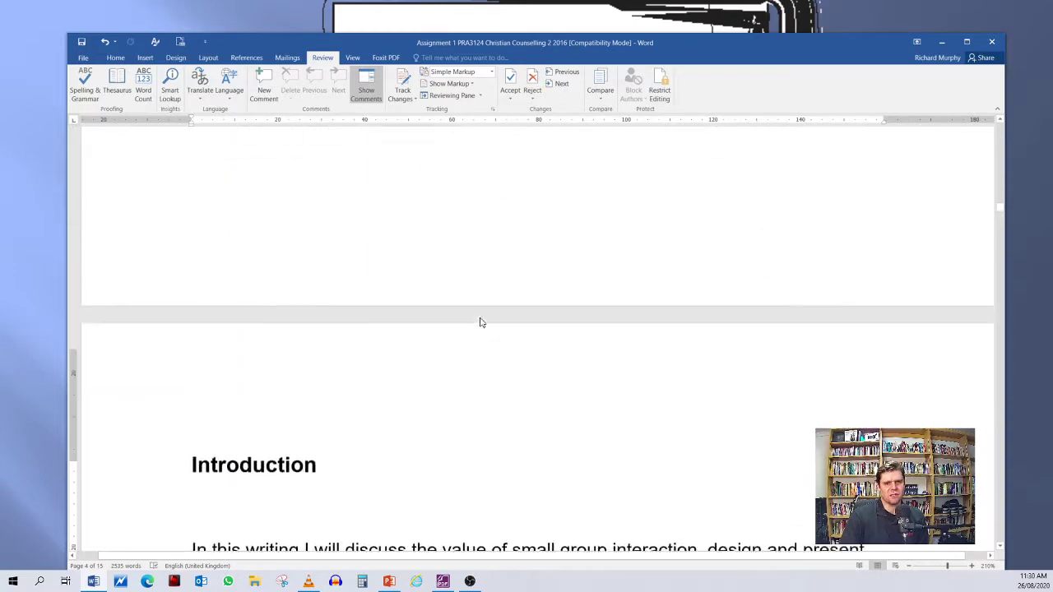
pyautogui.click(84, 86)
pyautogui.click(530, 321)
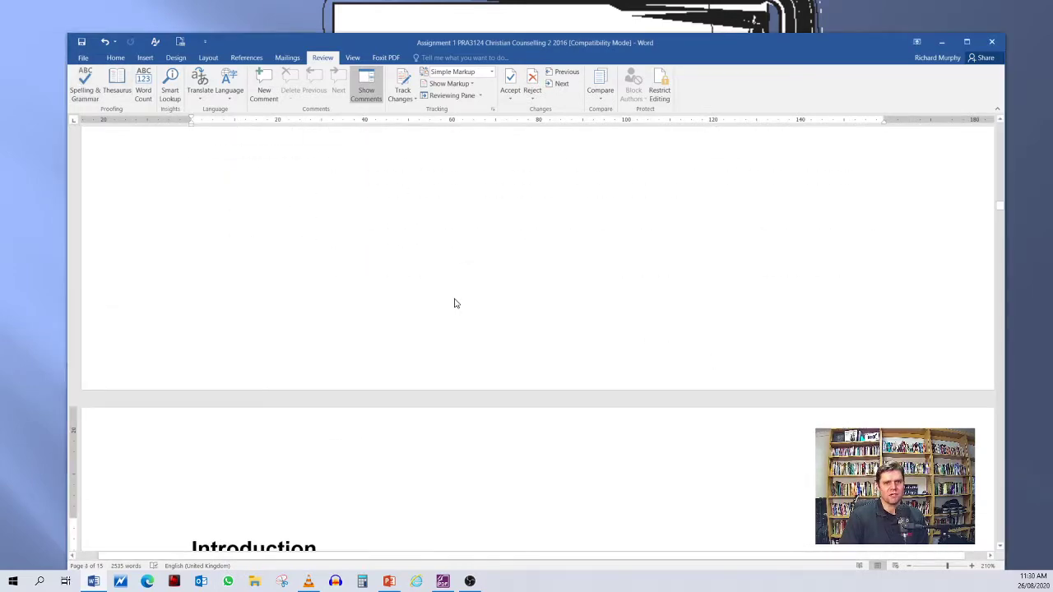
# Step: Split "other" in "support each other" into "oth e r" with extra spaces, and test it with the Spelling & Grammar check without changing it
pyautogui.scroll(3, 461, 312)
pyautogui.scroll(-10, 461, 313)
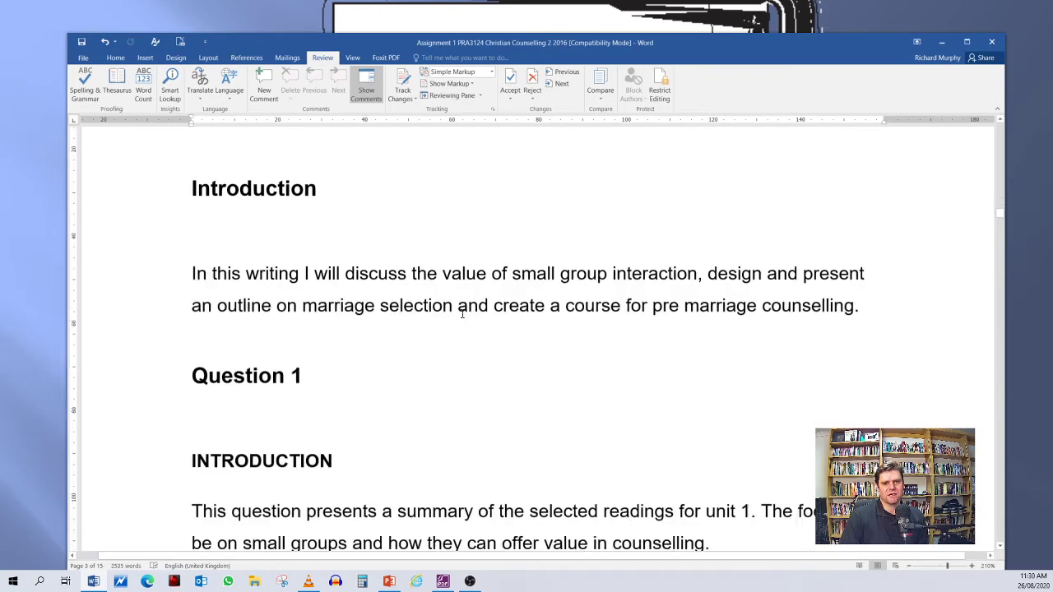
pyautogui.click(467, 225)
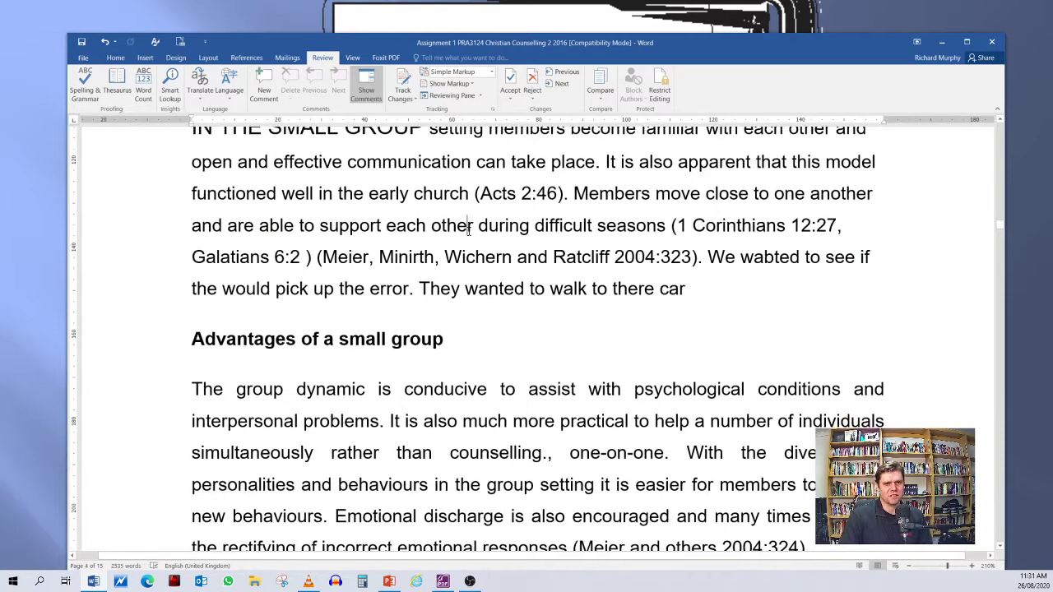
pyautogui.click(453, 225)
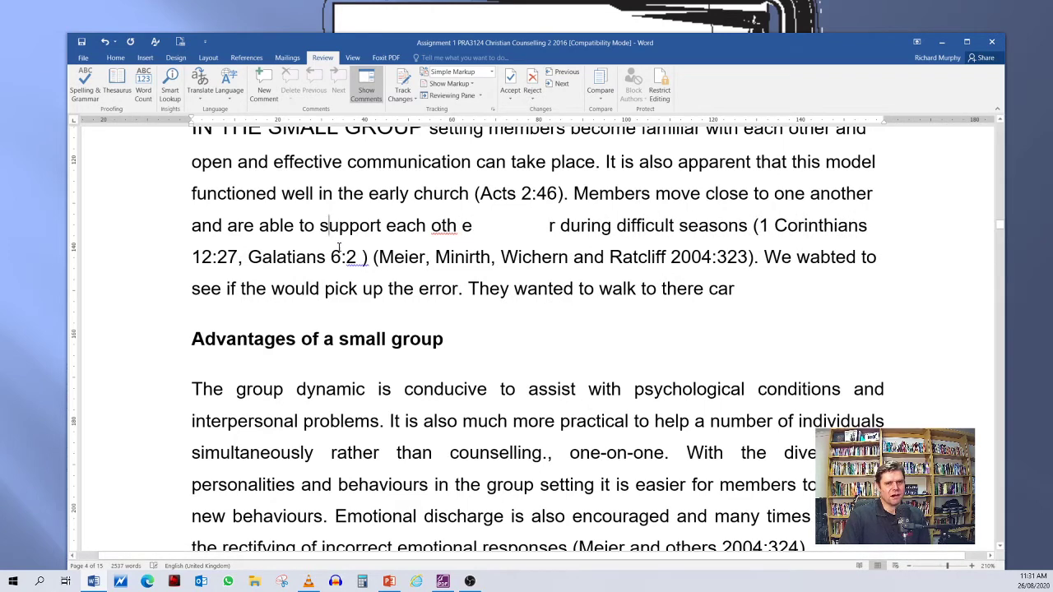
pyautogui.click(84, 87)
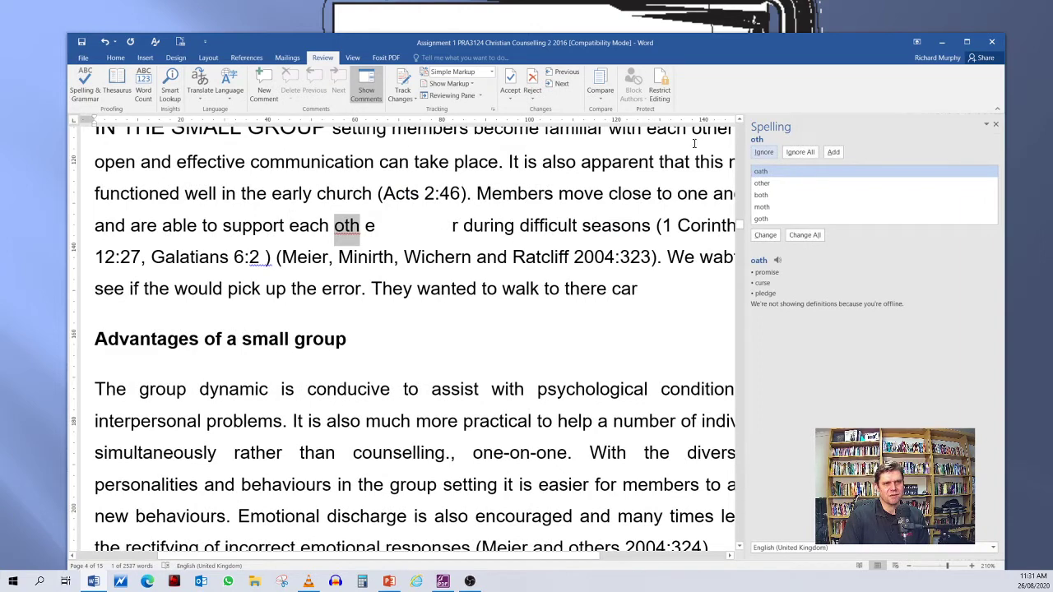
pyautogui.click(995, 124)
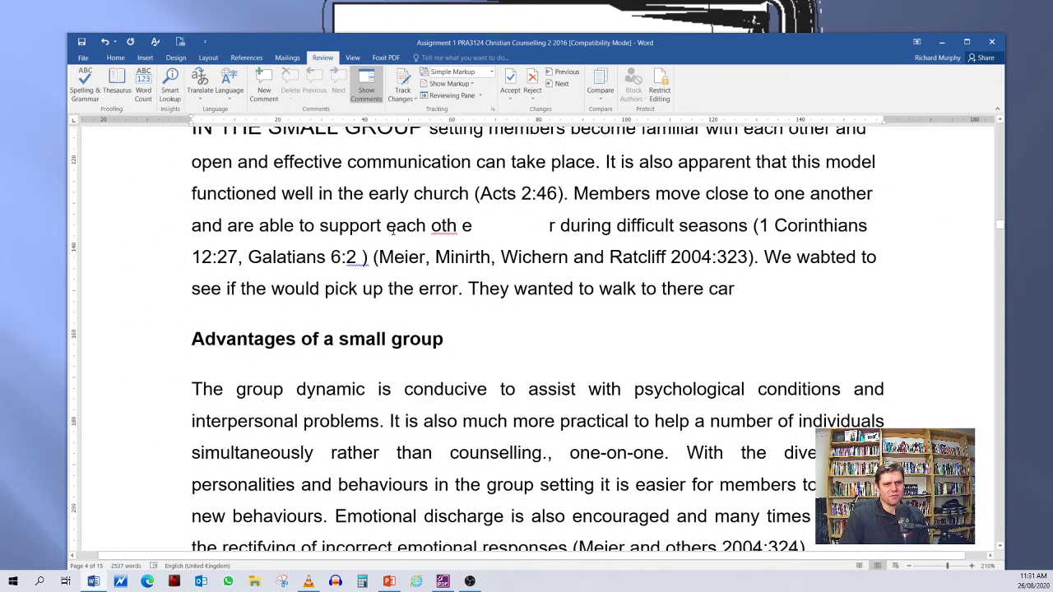
# Step: Replace the misspelled fragment "oth" in "support each oth e r" with the suggested spelling "other"
pyautogui.rightClick(457, 225)
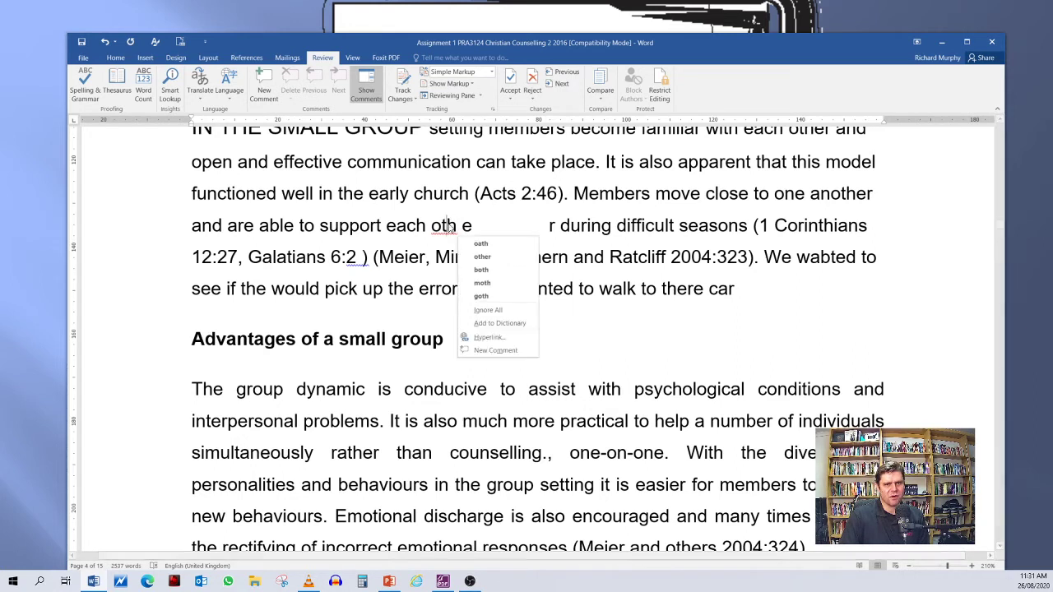
pyautogui.click(491, 258)
pyautogui.rightClick(546, 227)
pyautogui.press('Escape')
pyautogui.doubleClick(567, 227)
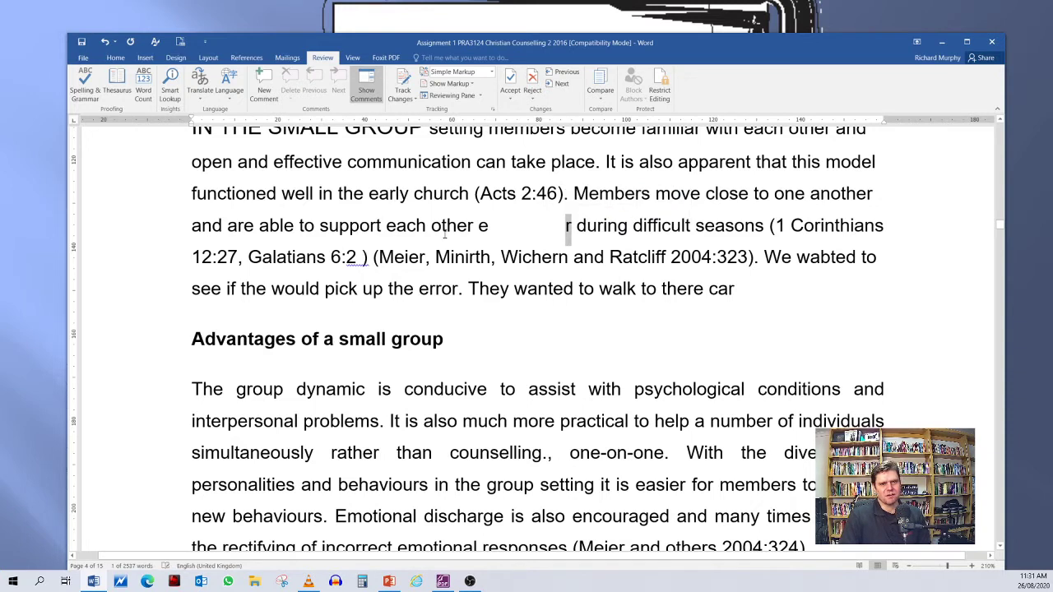
# Step: Accept the grammar suggestion that removes the space before the closing bracket in "Galatians 6:2 )"
pyautogui.rightClick(347, 257)
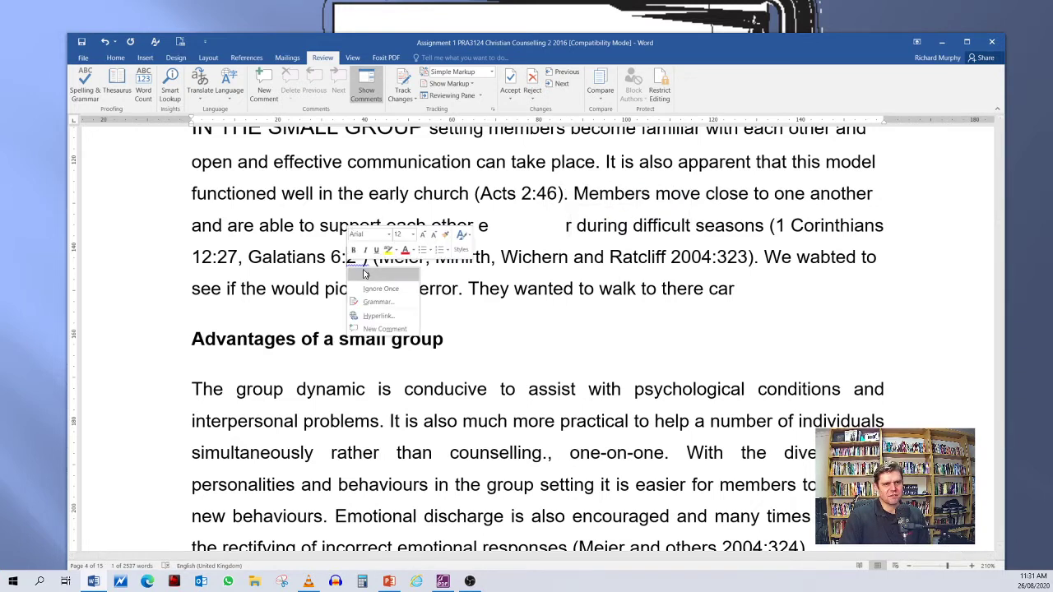
pyautogui.click(366, 272)
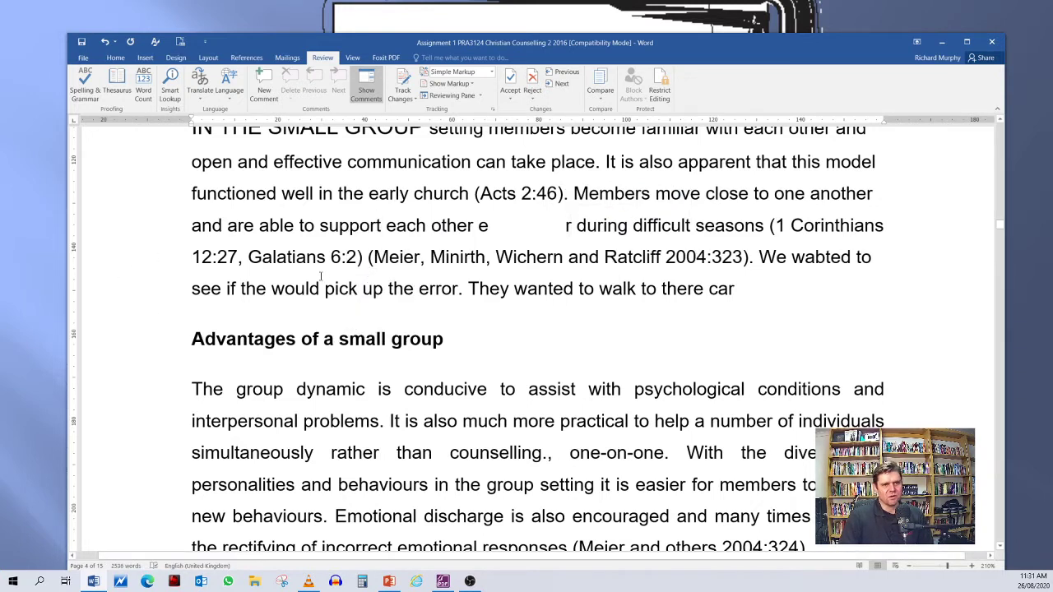
pyautogui.scroll(4, 370, 276)
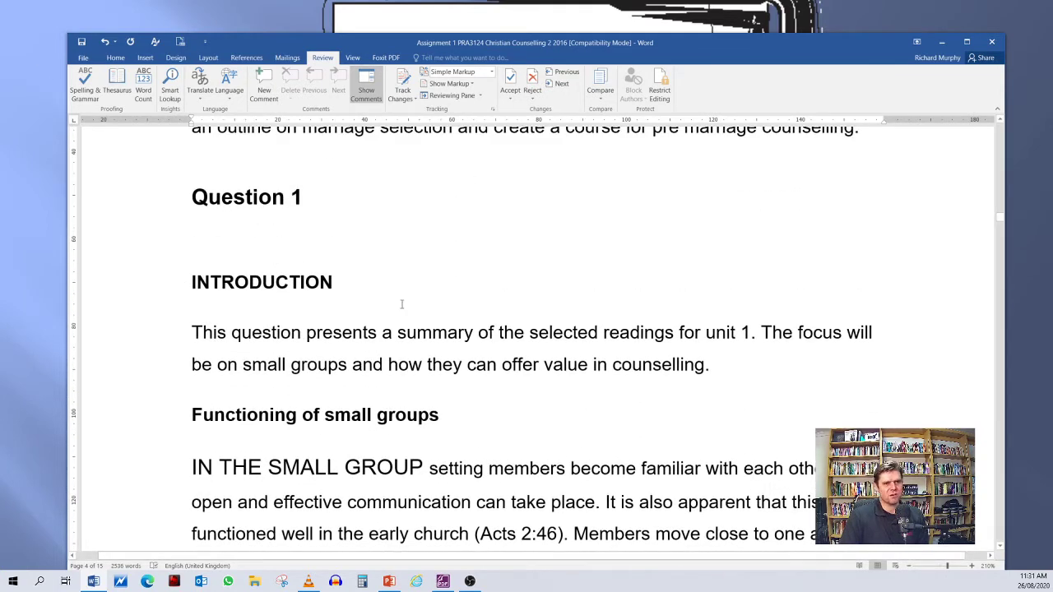
pyautogui.scroll(-3, 472, 365)
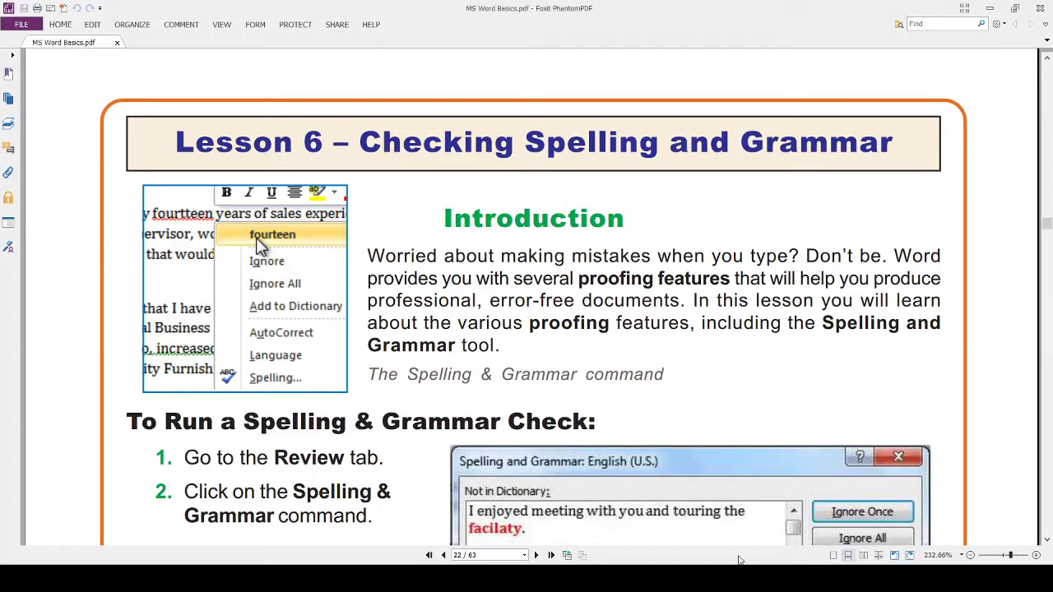
# Step: Switch to Foxit PhantomPDF and read Lesson 6 of MS Word Basics, from running a Spelling & Grammar check to changing the automatic check settings
pyautogui.scroll(-8, 419, 278)
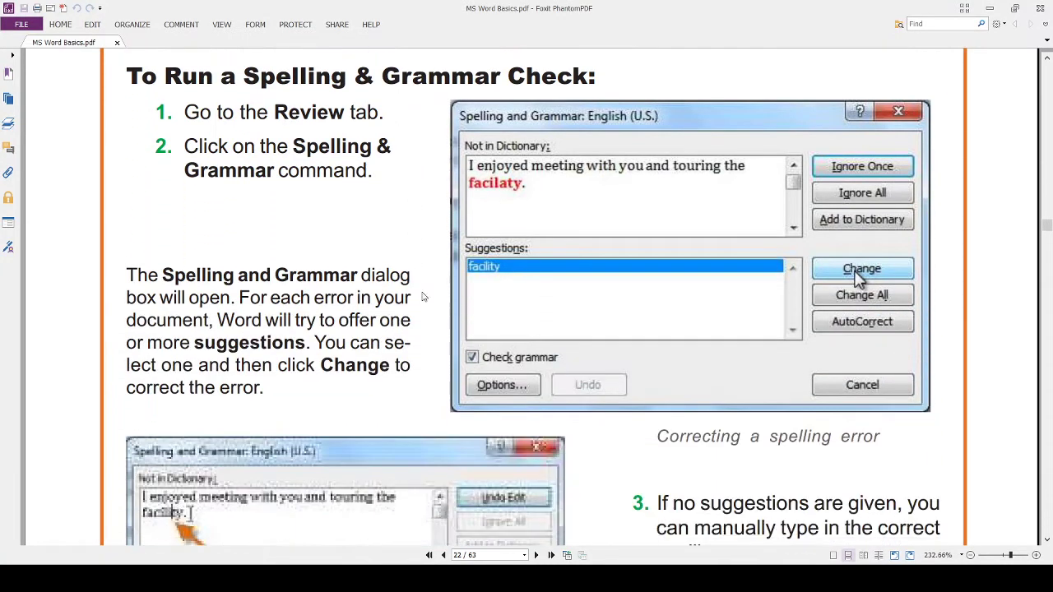
pyautogui.scroll(-6, 540, 278)
pyautogui.scroll(4, 518, 305)
pyautogui.scroll(-3, 502, 332)
pyautogui.scroll(-18, 501, 332)
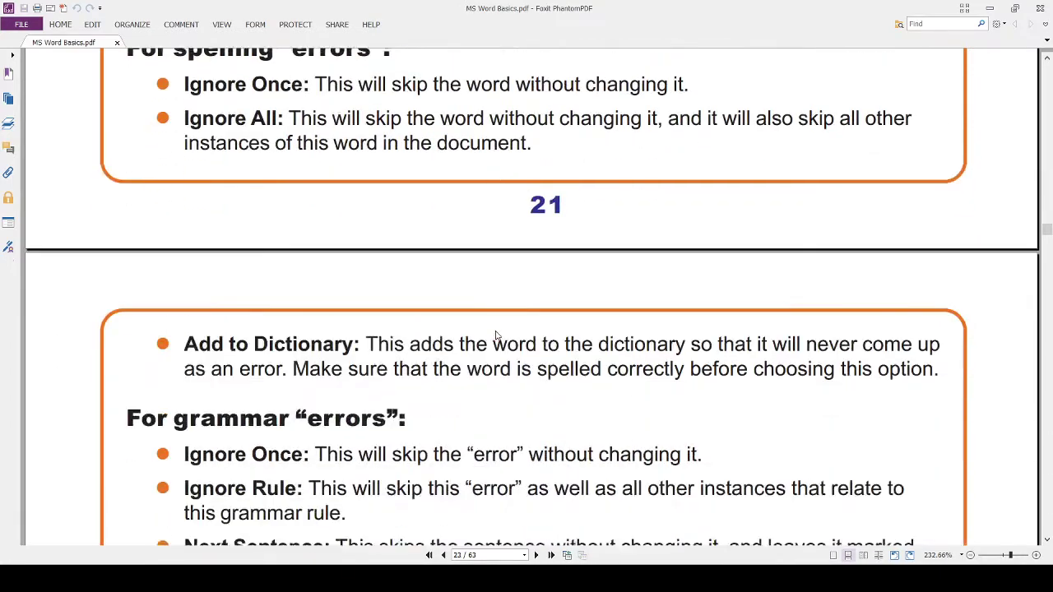
pyautogui.scroll(-3, 496, 335)
pyautogui.scroll(-13, 461, 305)
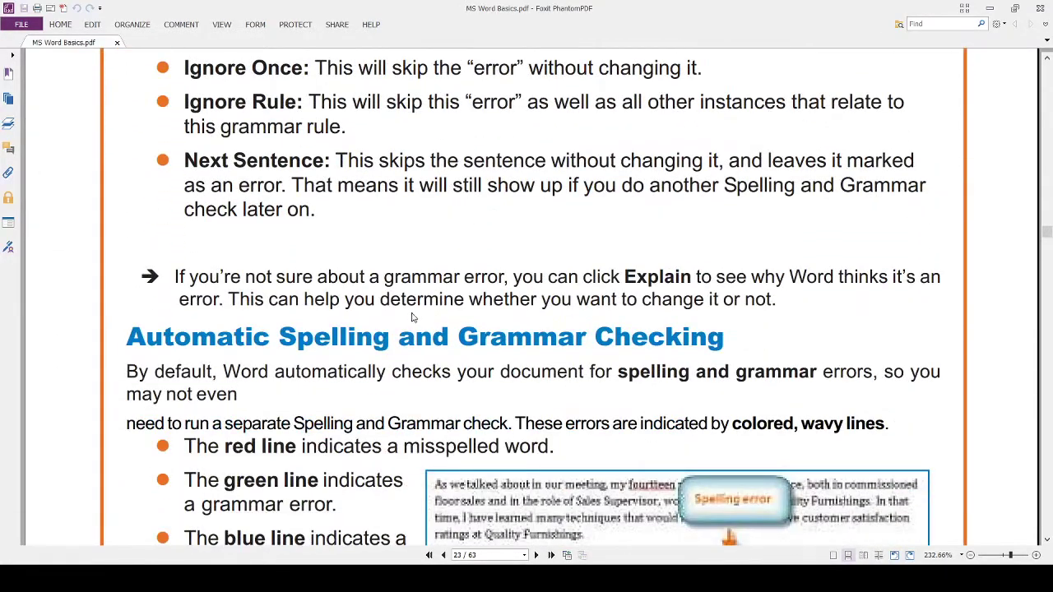
pyautogui.scroll(7, 405, 320)
pyautogui.scroll(-5, 407, 329)
pyautogui.scroll(-20, 405, 328)
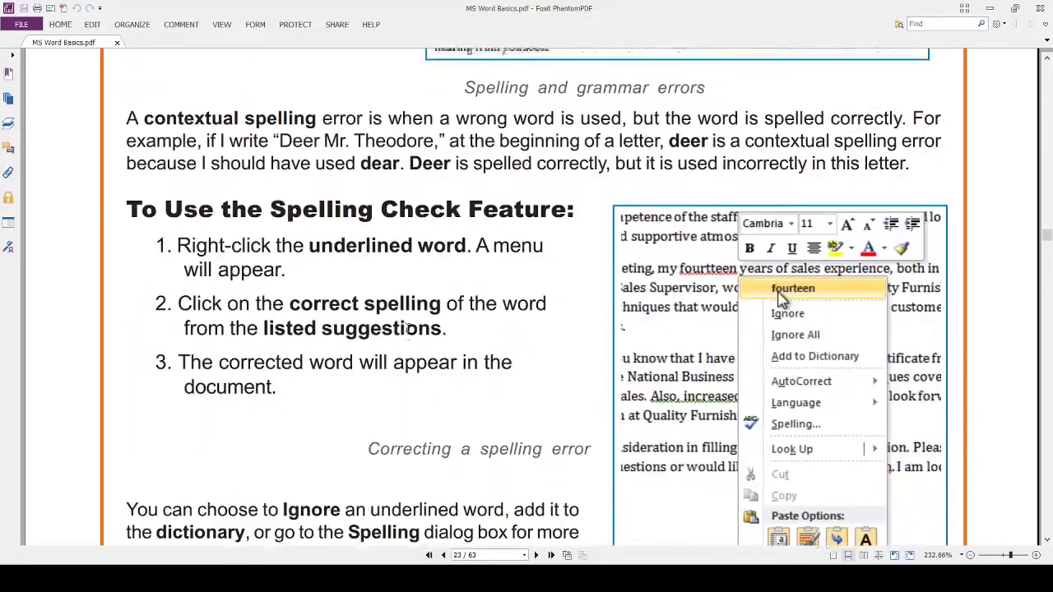
pyautogui.scroll(-4, 405, 331)
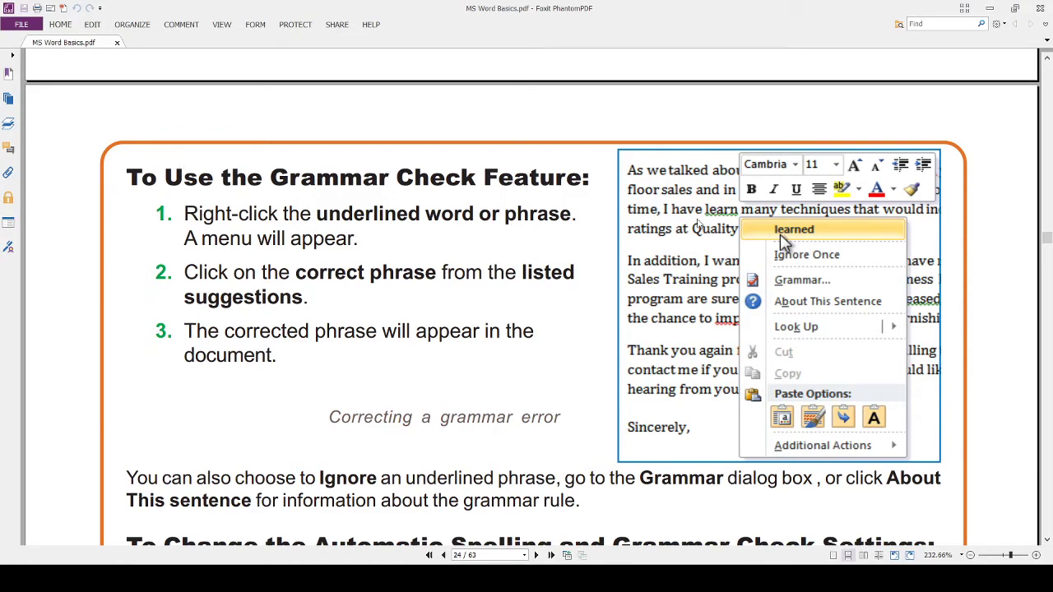
pyautogui.scroll(-12, 484, 249)
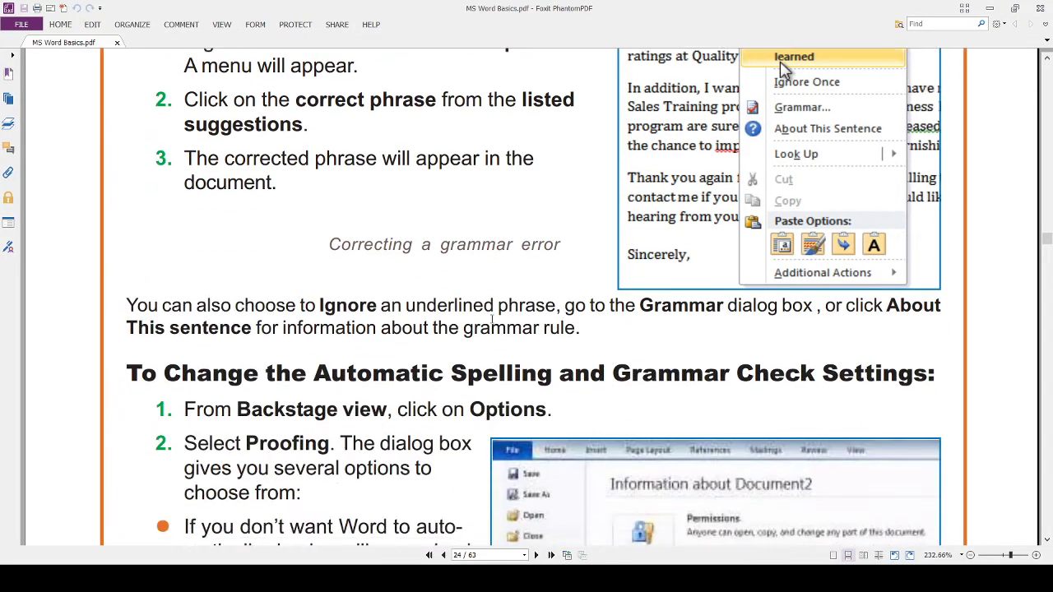
pyautogui.scroll(3, 498, 325)
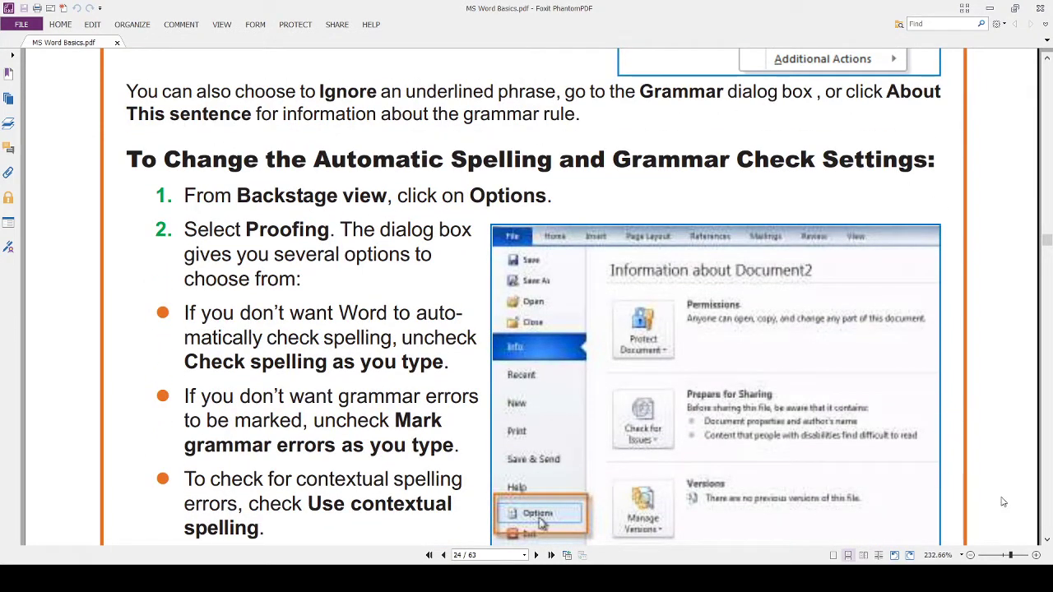
# Step: Switch back to Word and open the Proofing page of the Word Options
pyautogui.hotkey('alt', 'Tab')
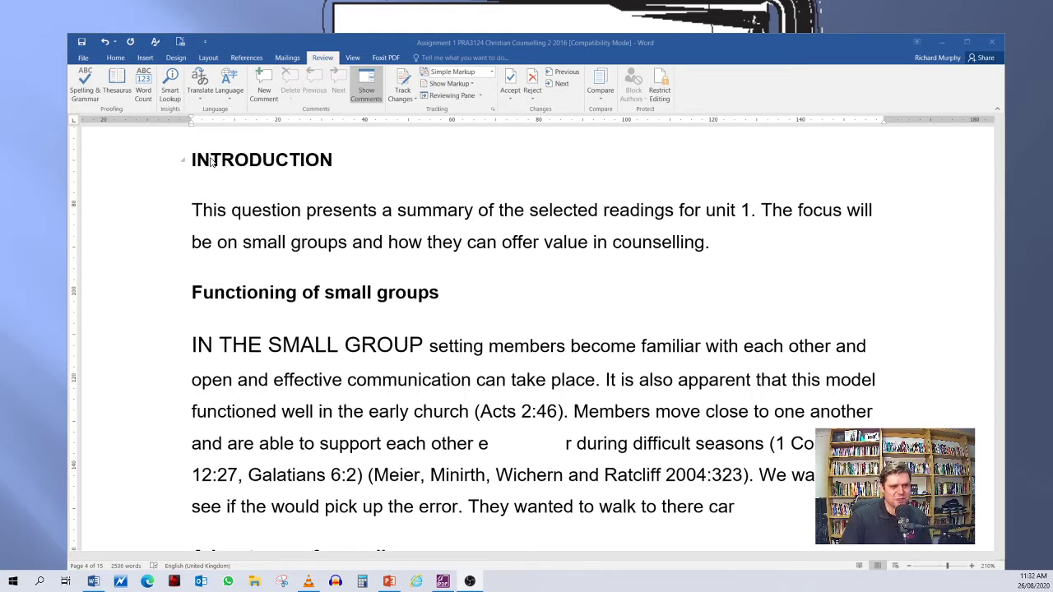
pyautogui.click(83, 59)
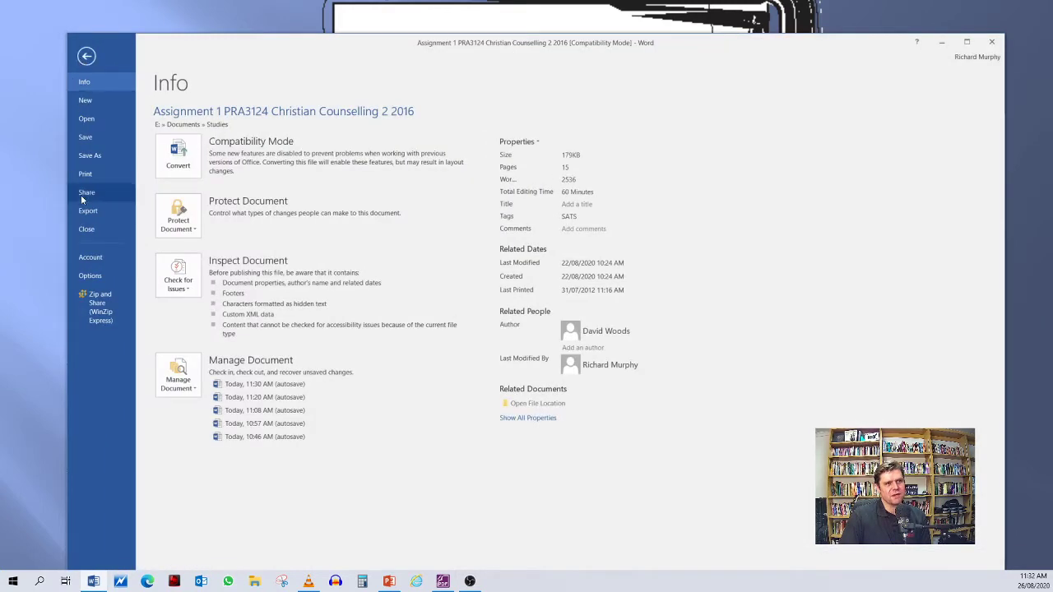
pyautogui.click(90, 275)
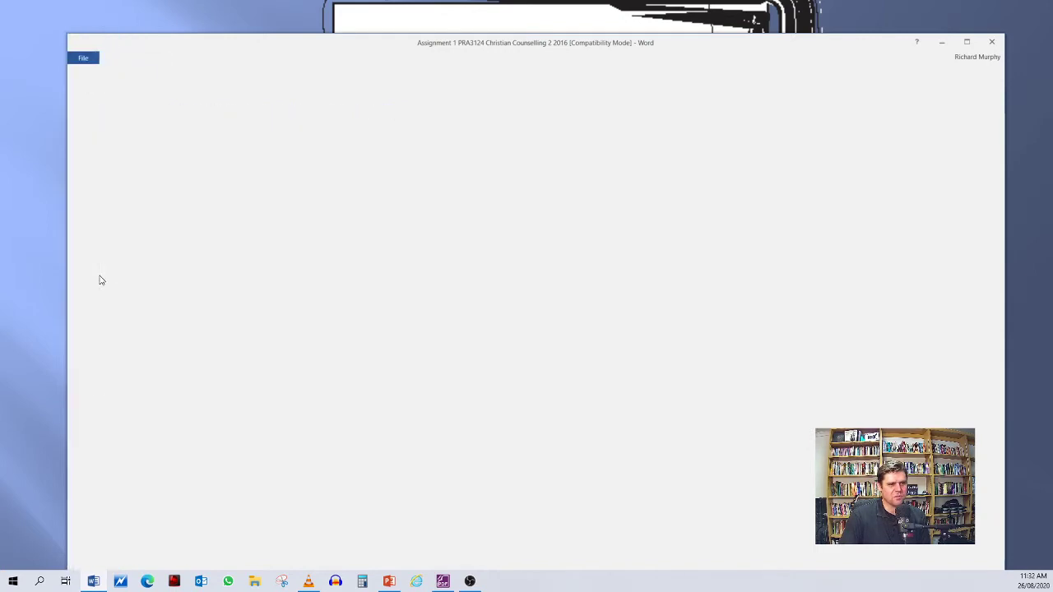
pyautogui.moveTo(475, 17); pyautogui.dragTo(553, 138)
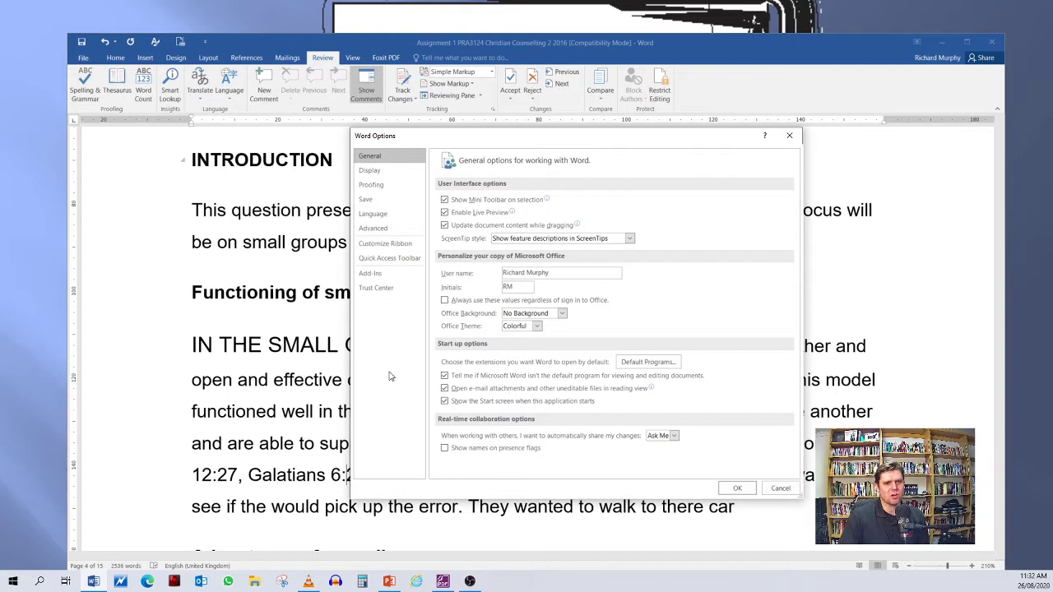
pyautogui.click(378, 188)
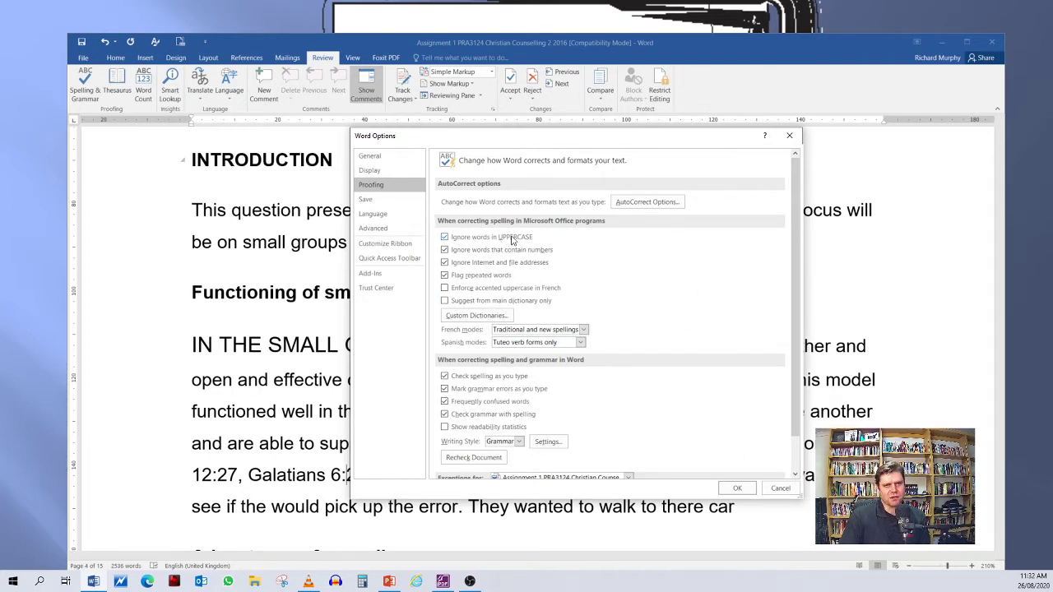
# Step: Examine the spelling and grammar correction options and the detailed Grammar Settings, closing the settings without changes
pyautogui.scroll(-1, 510, 239)
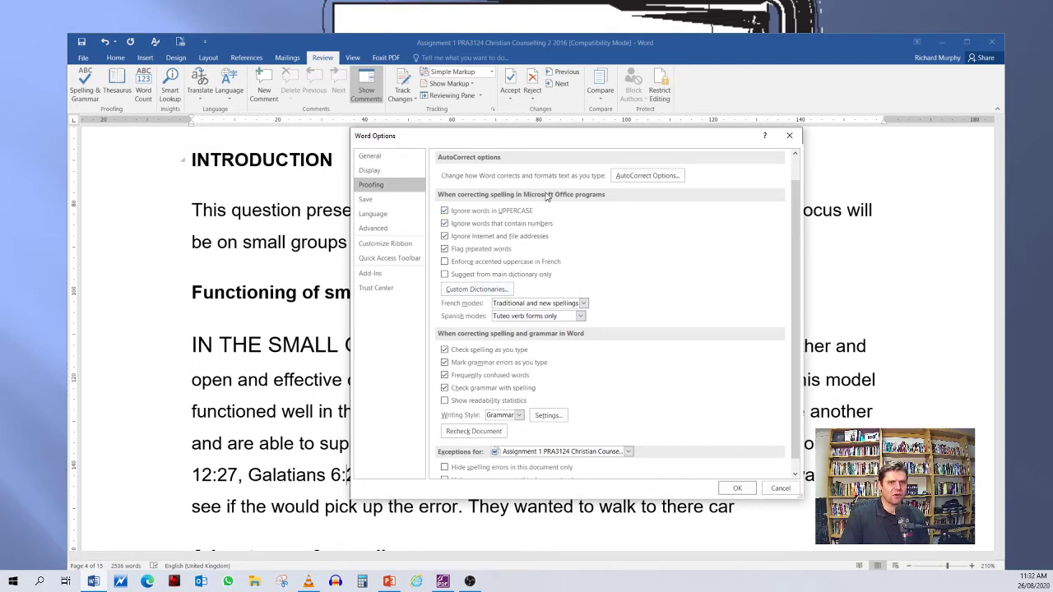
pyautogui.scroll(-1, 465, 326)
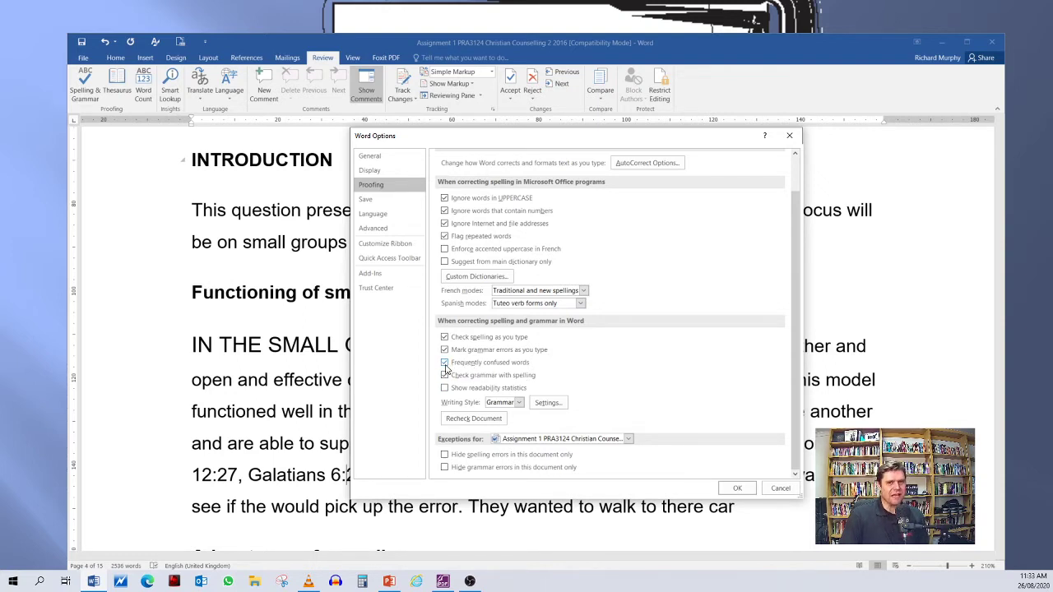
pyautogui.click(445, 374)
pyautogui.click(549, 405)
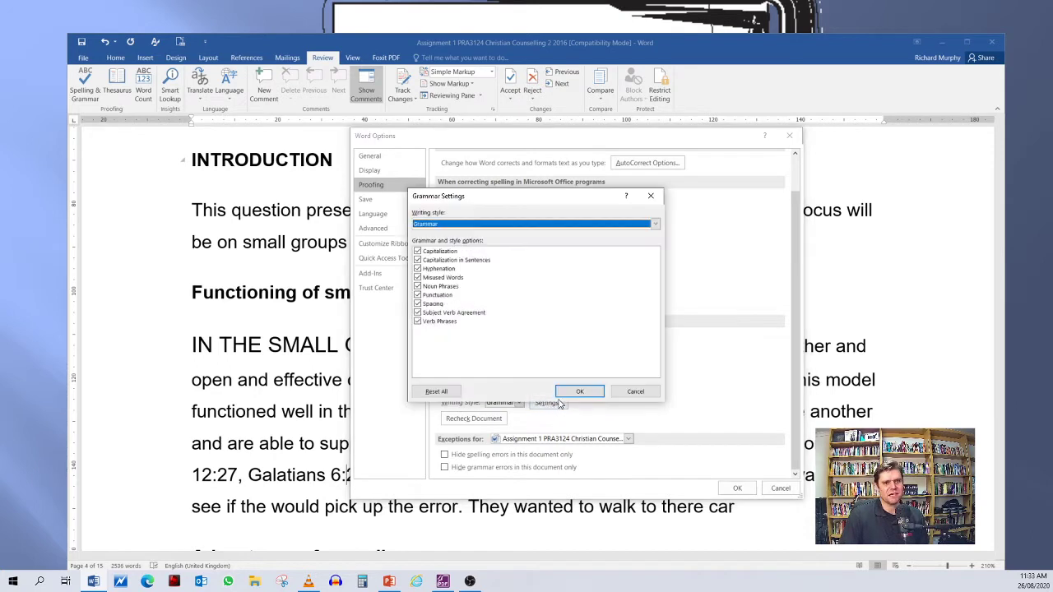
pyautogui.click(652, 198)
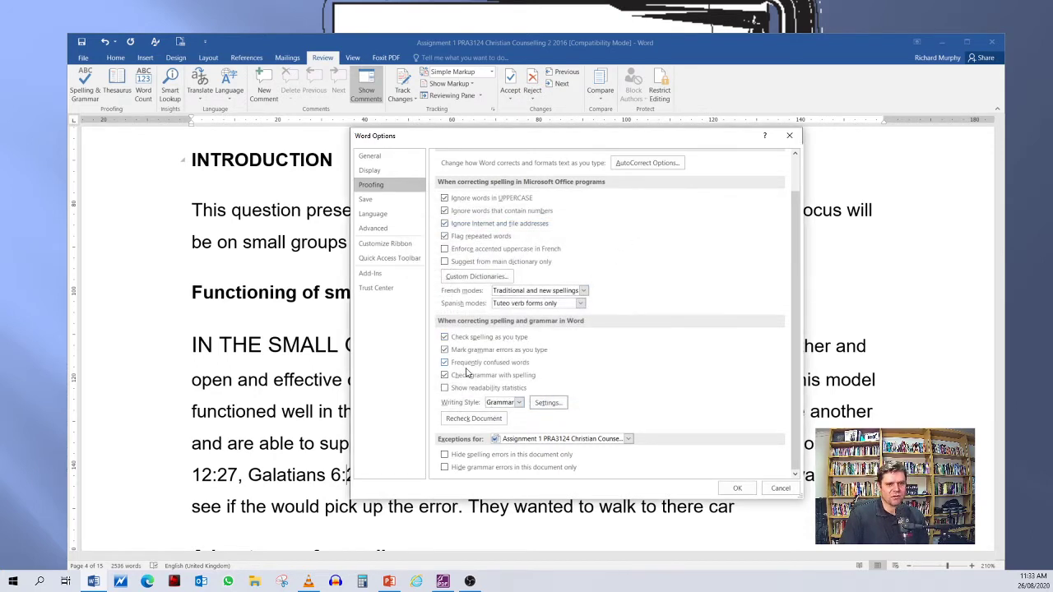
# Step: View the Custom Dictionaries and the word list of RoamingCustom.dic, and close all the options dialogs without changes
pyautogui.moveTo(551, 138); pyautogui.dragTo(449, 90)
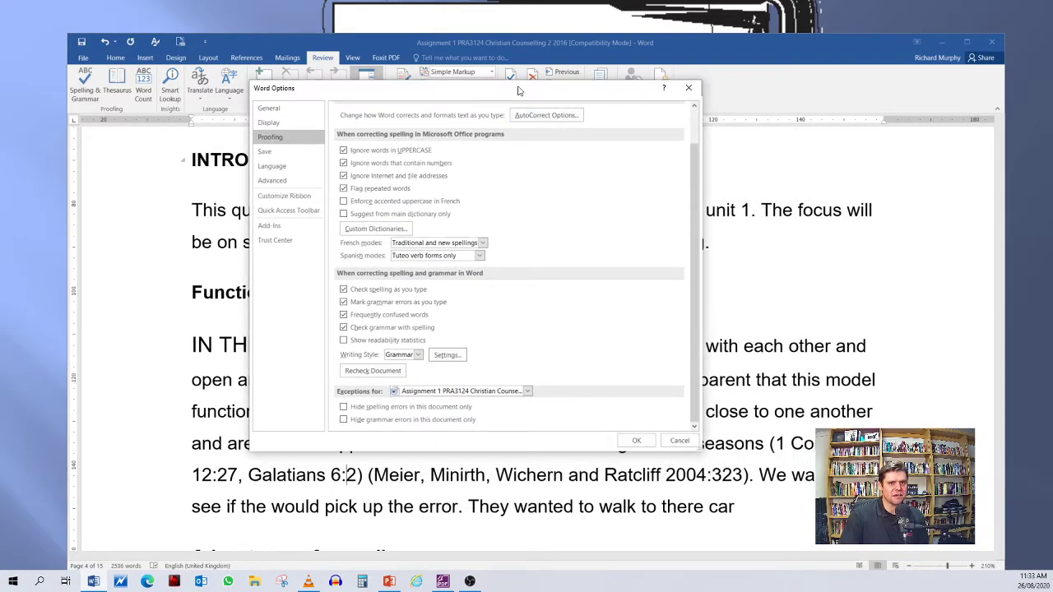
pyautogui.moveTo(514, 88); pyautogui.dragTo(590, 108)
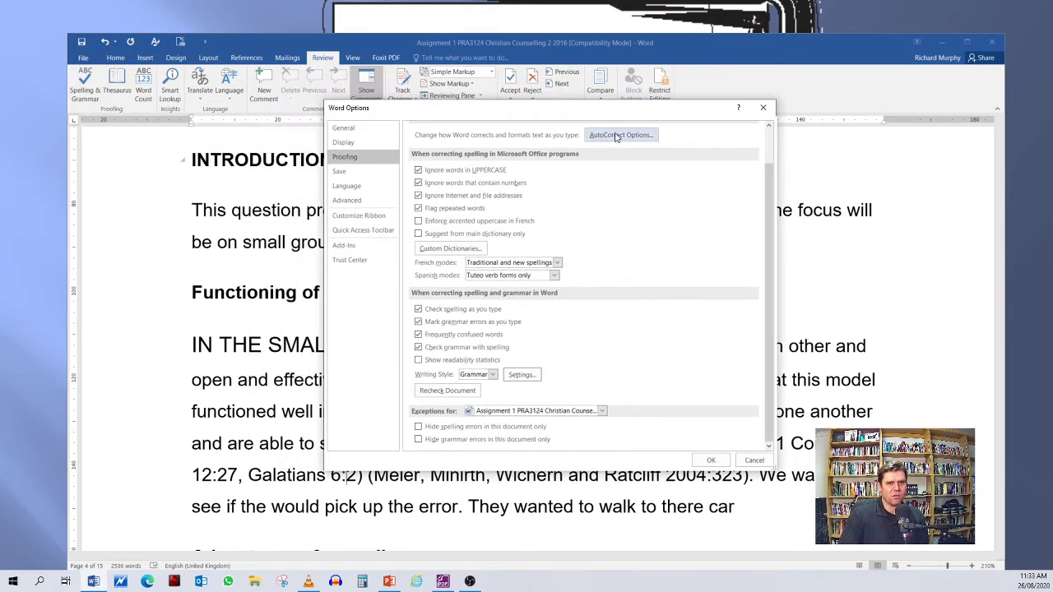
pyautogui.click(452, 249)
pyautogui.moveTo(492, 235); pyautogui.dragTo(396, 173)
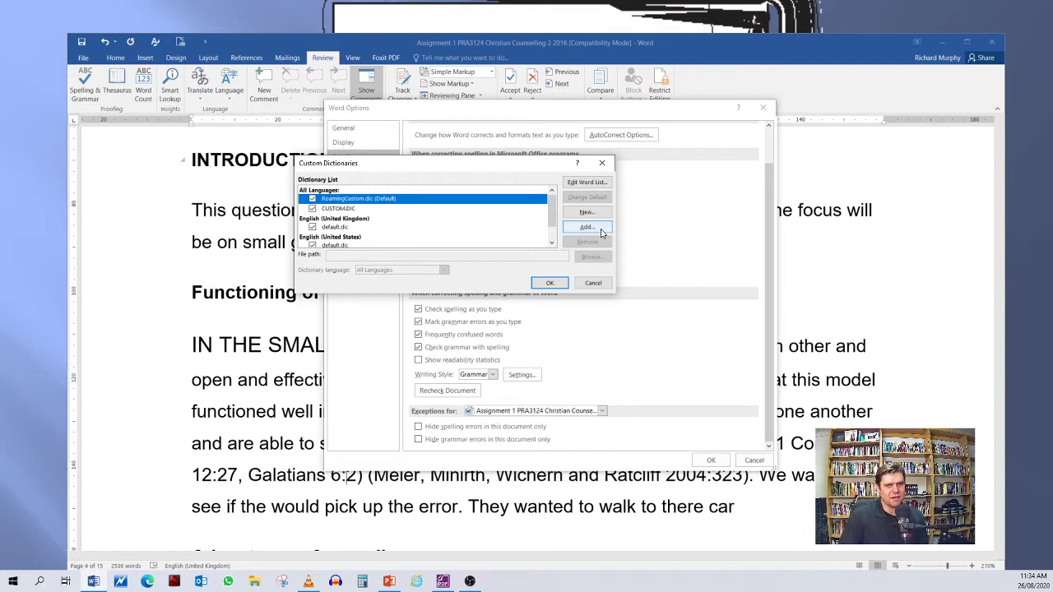
pyautogui.click(584, 183)
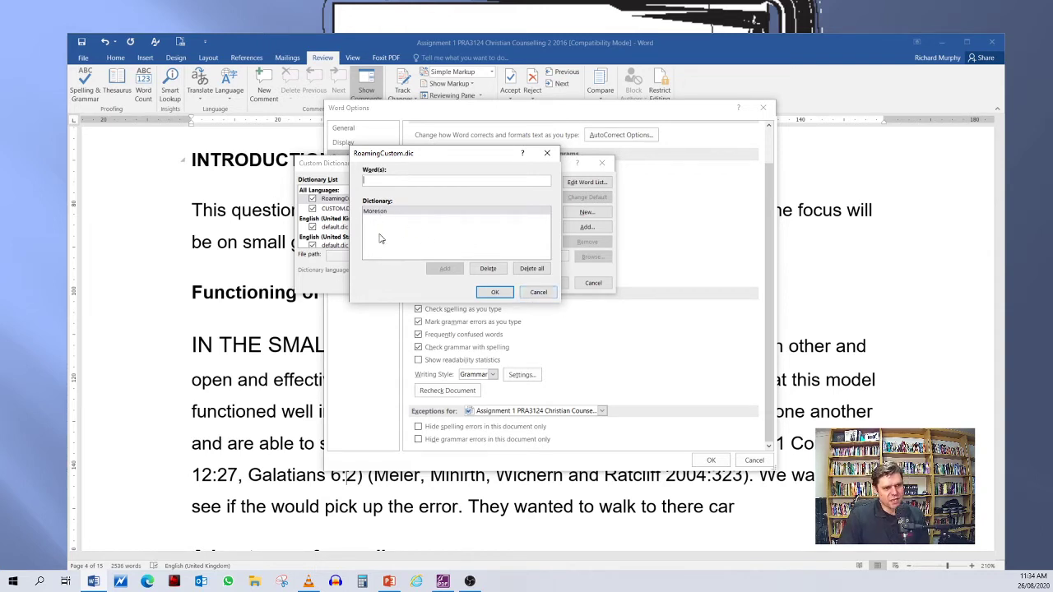
pyautogui.click(539, 292)
pyautogui.click(593, 283)
pyautogui.click(762, 107)
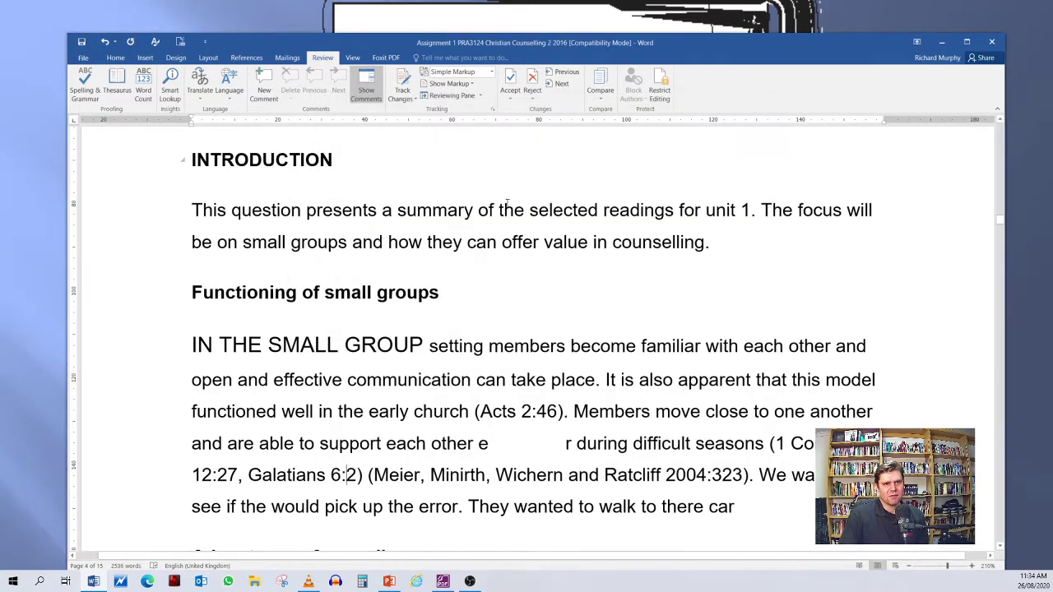
# Step: Insert "hghgh" inside "summary" in the Introduction paragraph and view its spelling suggestions without choosing any option
pyautogui.click(458, 210)
pyautogui.write('hghgh')
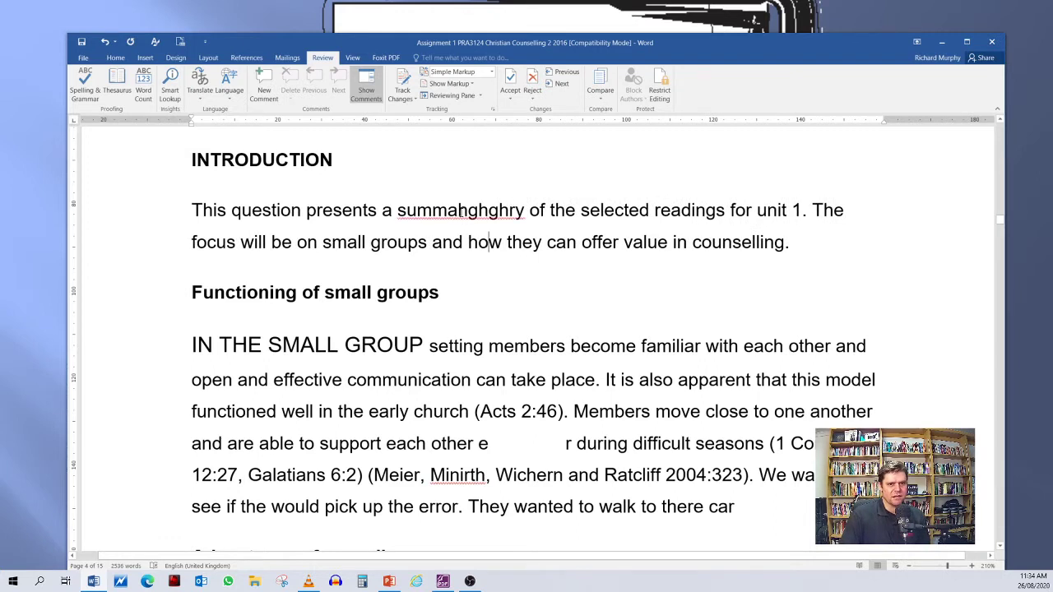
pyautogui.rightClick(459, 212)
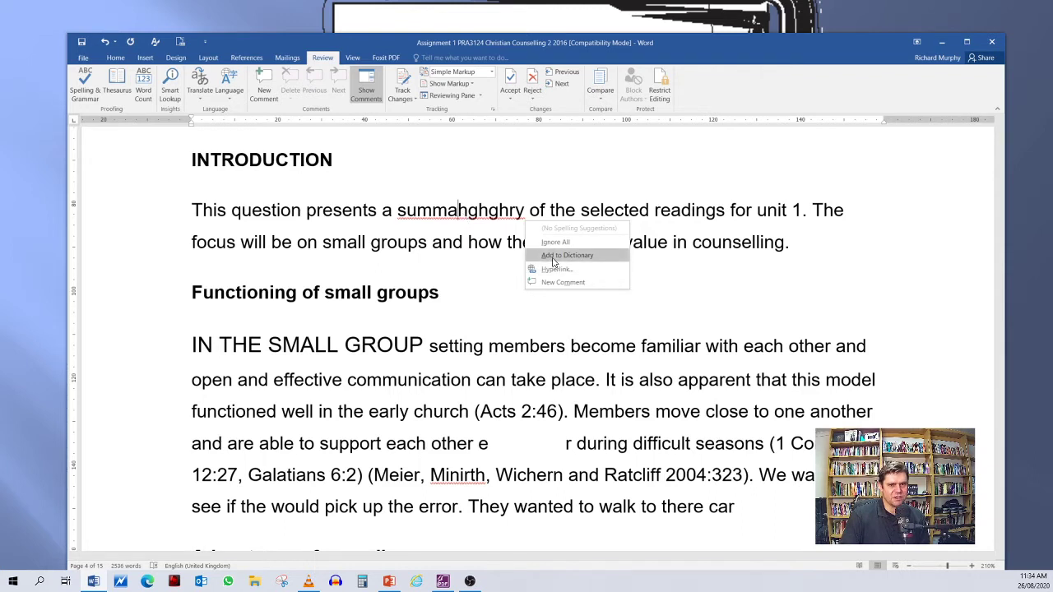
pyautogui.click(403, 146)
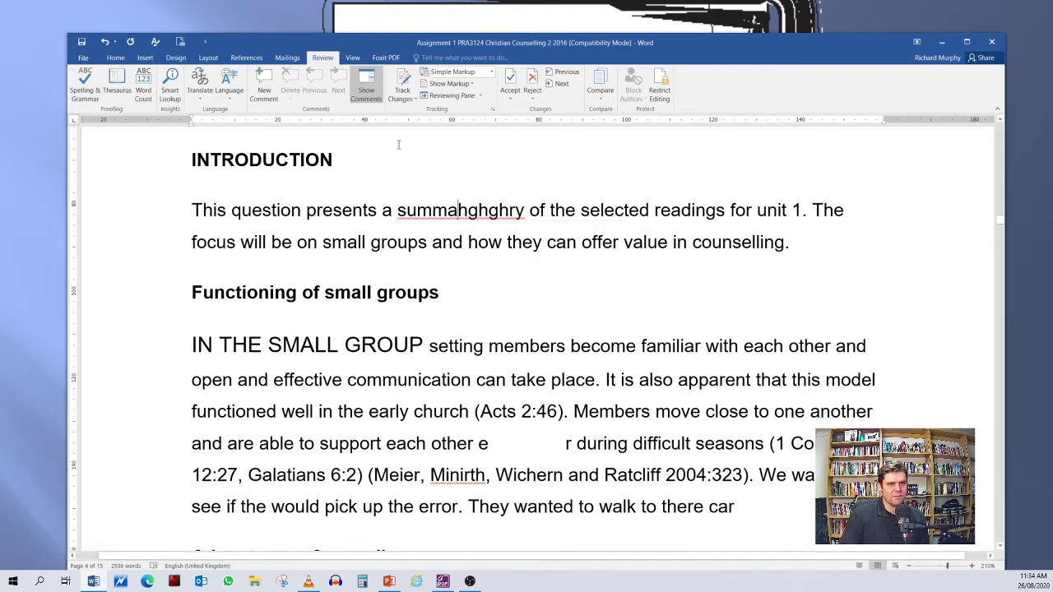
# Step: Run the Spelling & Grammar check and add "summahghghry" to the dictionary
pyautogui.click(90, 83)
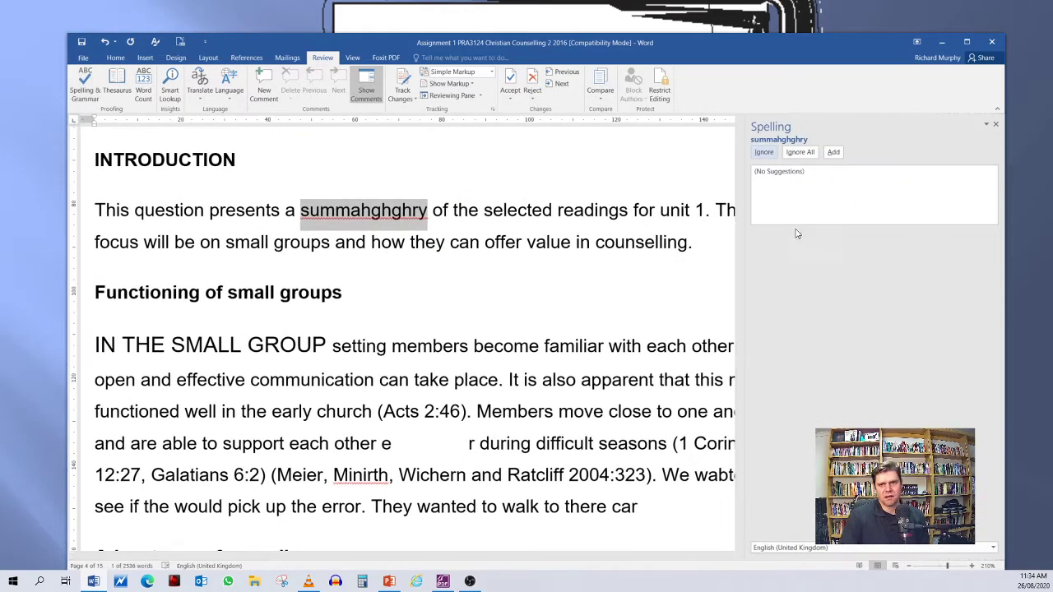
pyautogui.click(833, 153)
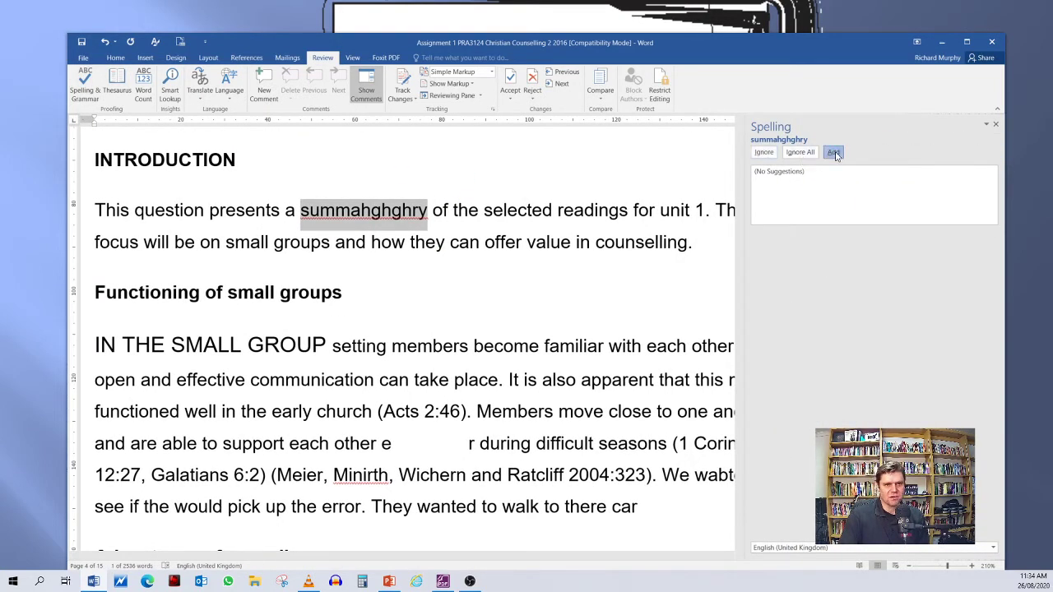
pyautogui.click(372, 216)
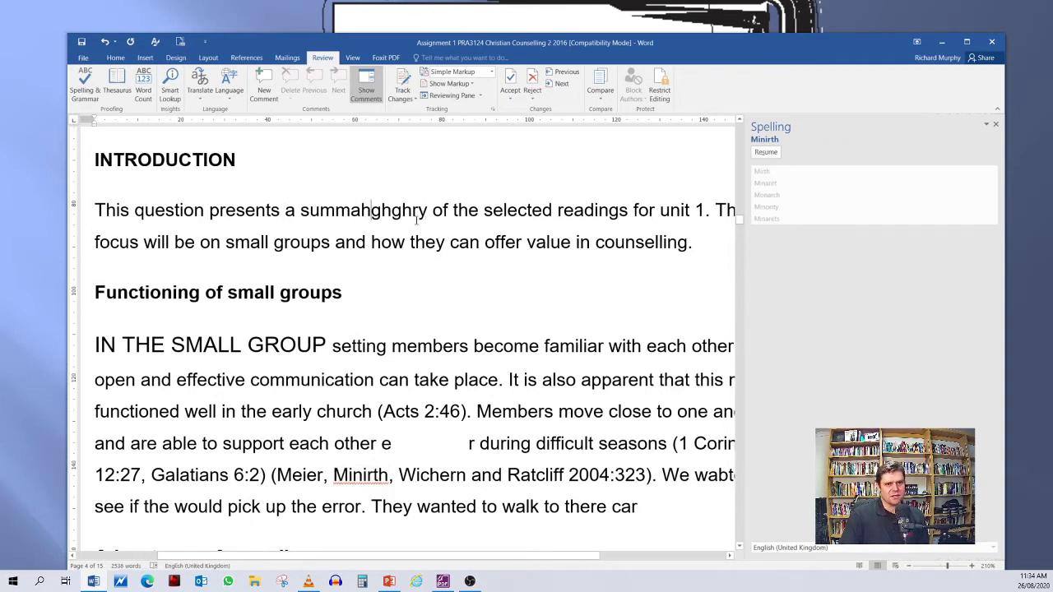
pyautogui.moveTo(301, 210)
pyautogui.mouseDown()
pyautogui.moveTo(424, 217)
pyautogui.moveTo(302, 212)
pyautogui.mouseUp()
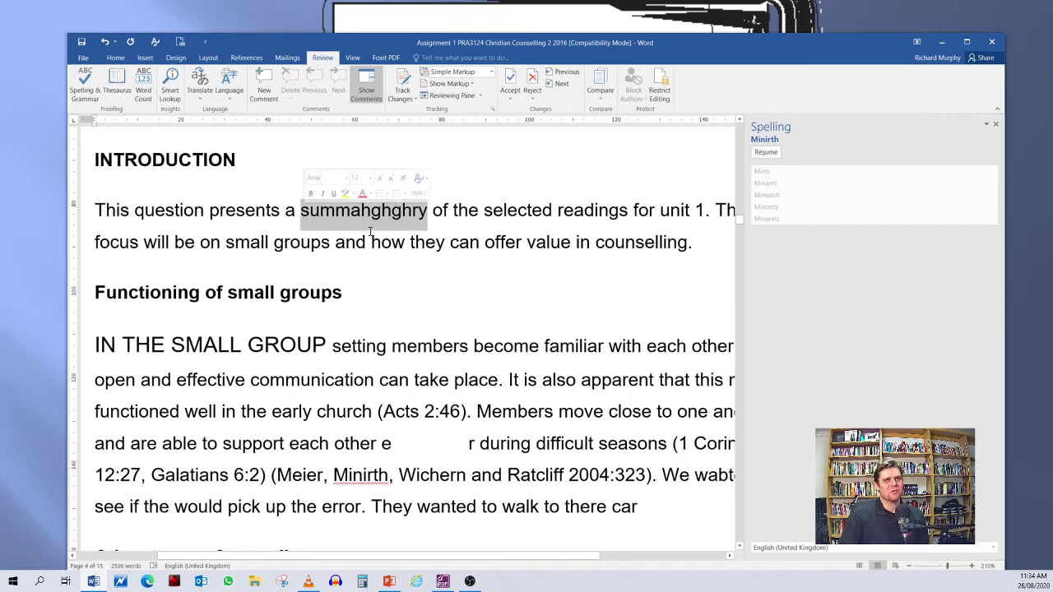
pyautogui.click(381, 243)
# Step: Delete "summahghghry" from the RoamingCustom.dic word list and close all the options dialogs
pyautogui.click(80, 59)
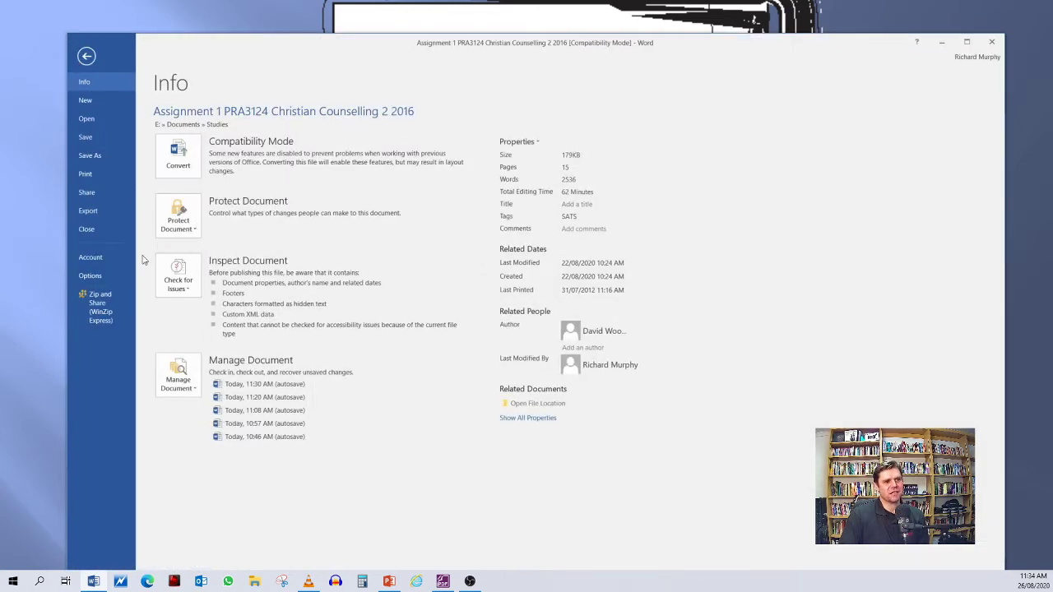
pyautogui.click(97, 274)
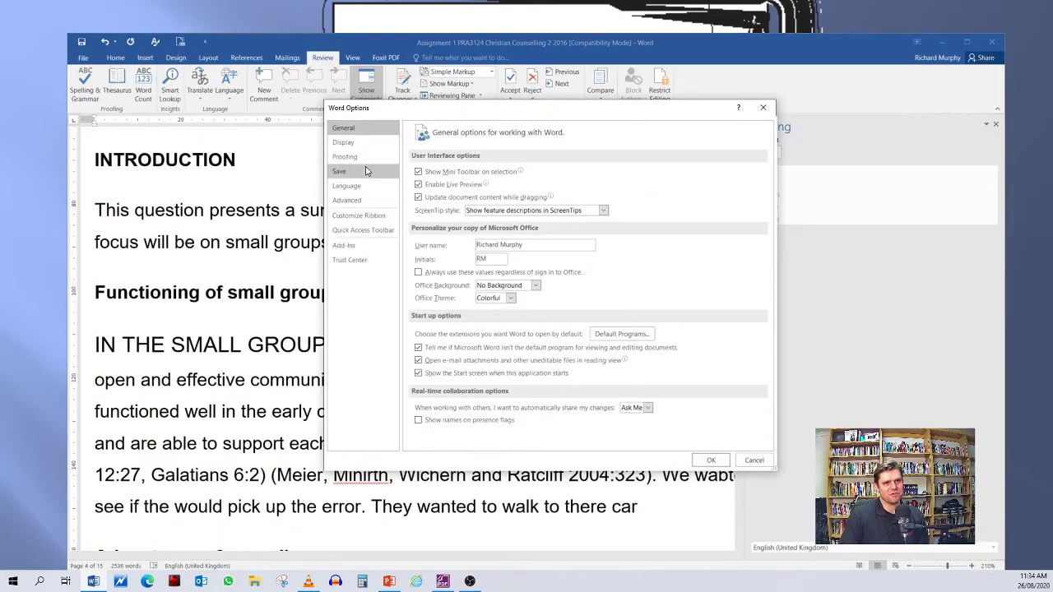
pyautogui.click(343, 158)
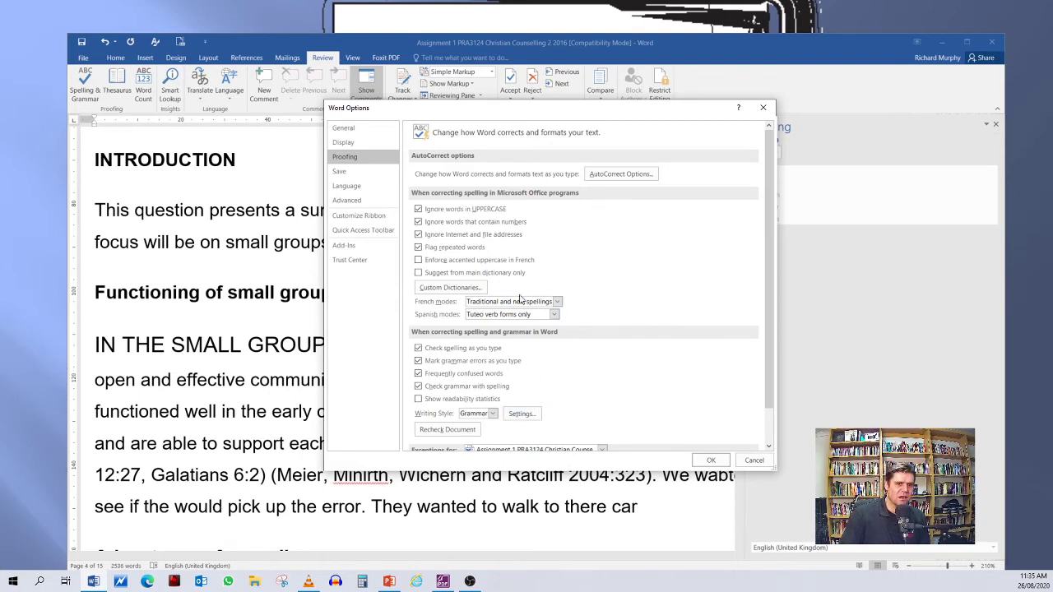
pyautogui.click(433, 290)
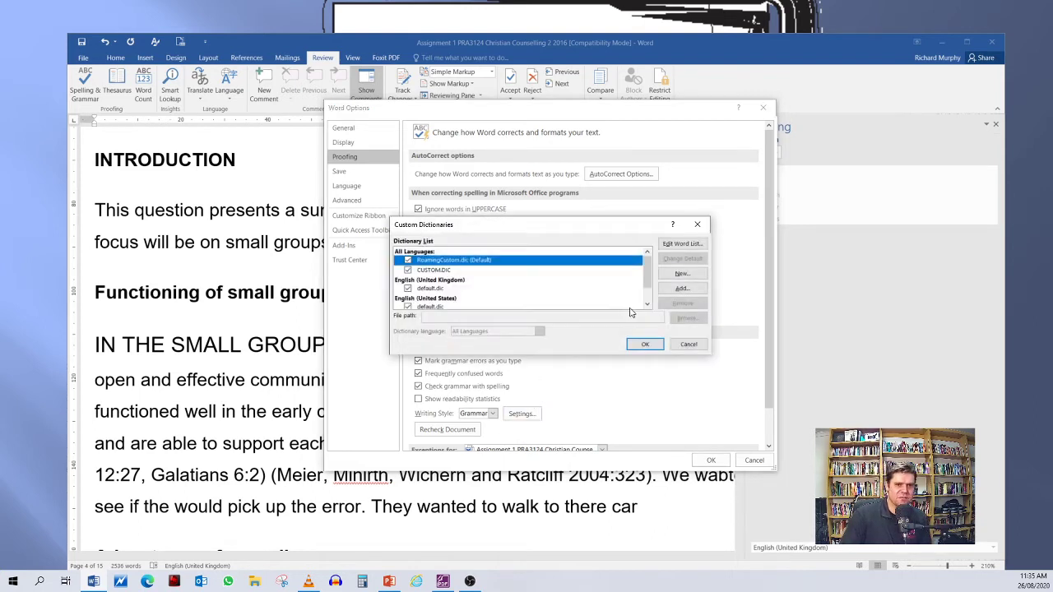
pyautogui.click(682, 247)
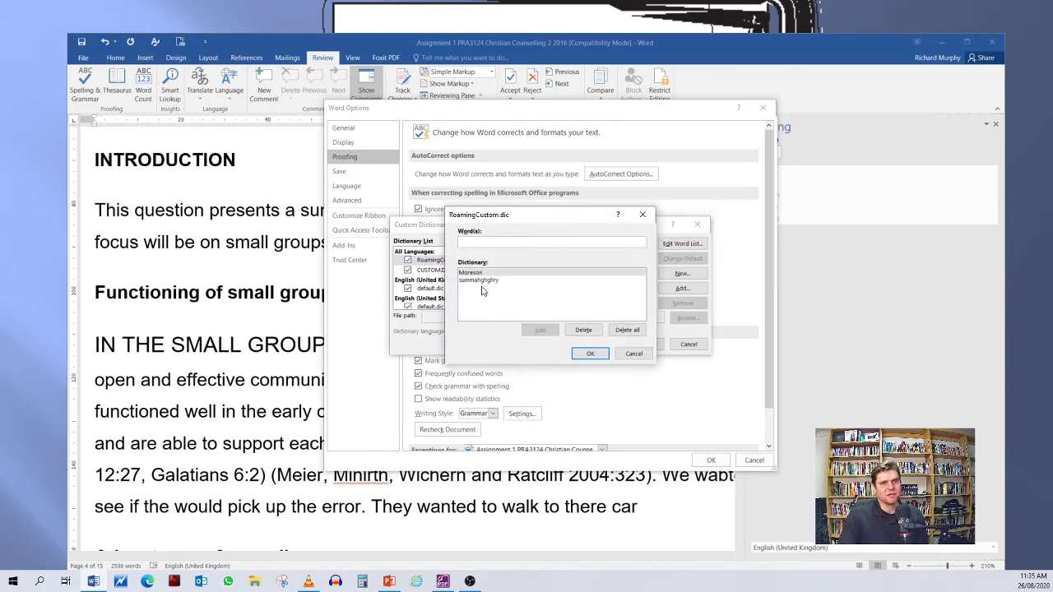
pyautogui.click(480, 281)
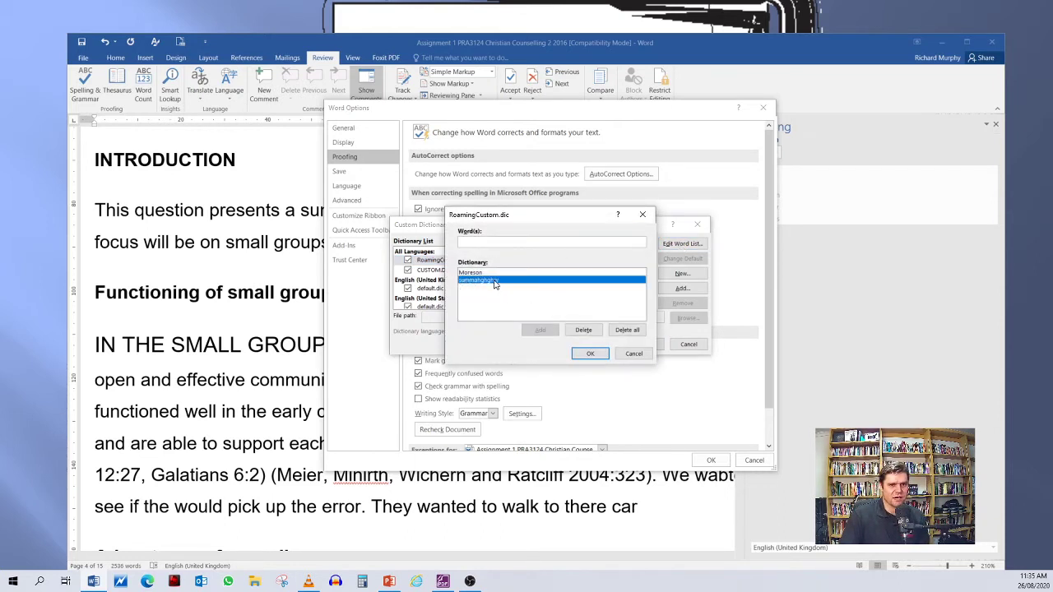
pyautogui.click(585, 331)
pyautogui.click(590, 355)
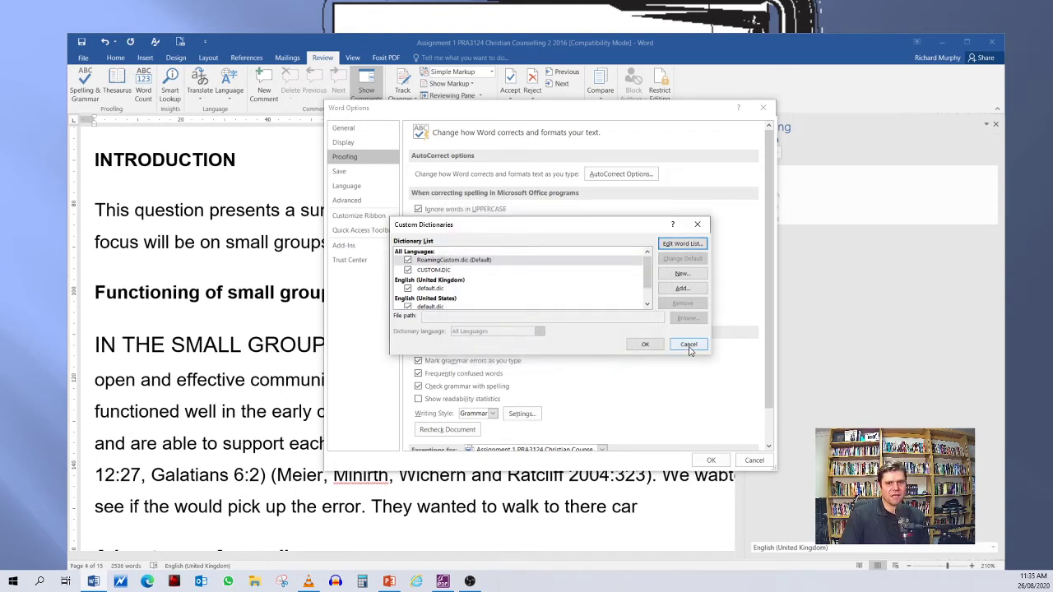
pyautogui.click(689, 345)
pyautogui.click(710, 460)
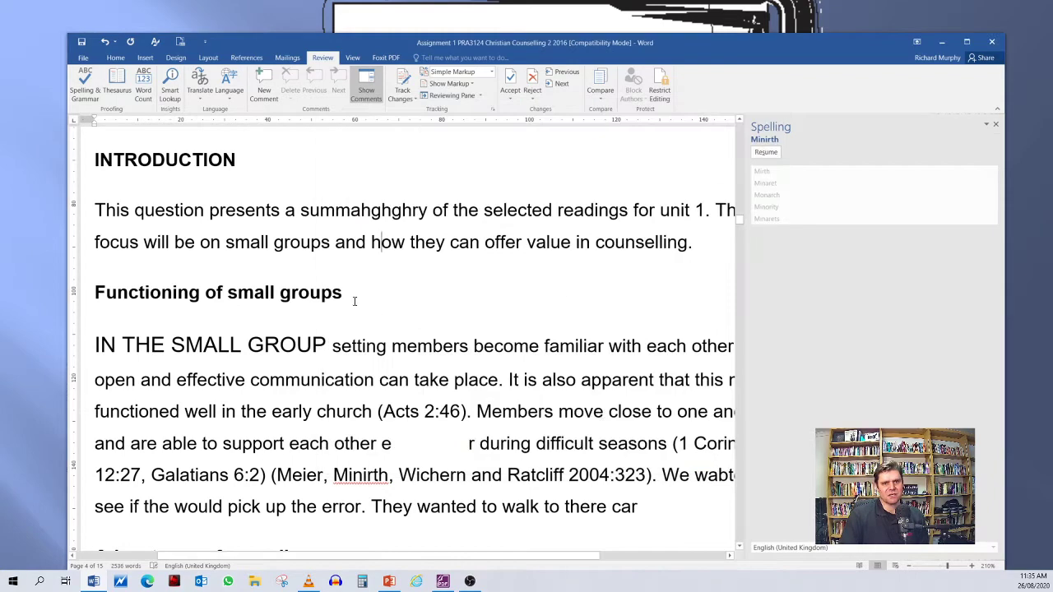
# Step: Close the Spelling pane after looking over the Introduction paragraph
pyautogui.scroll(-3, 426, 263)
pyautogui.scroll(4, 427, 267)
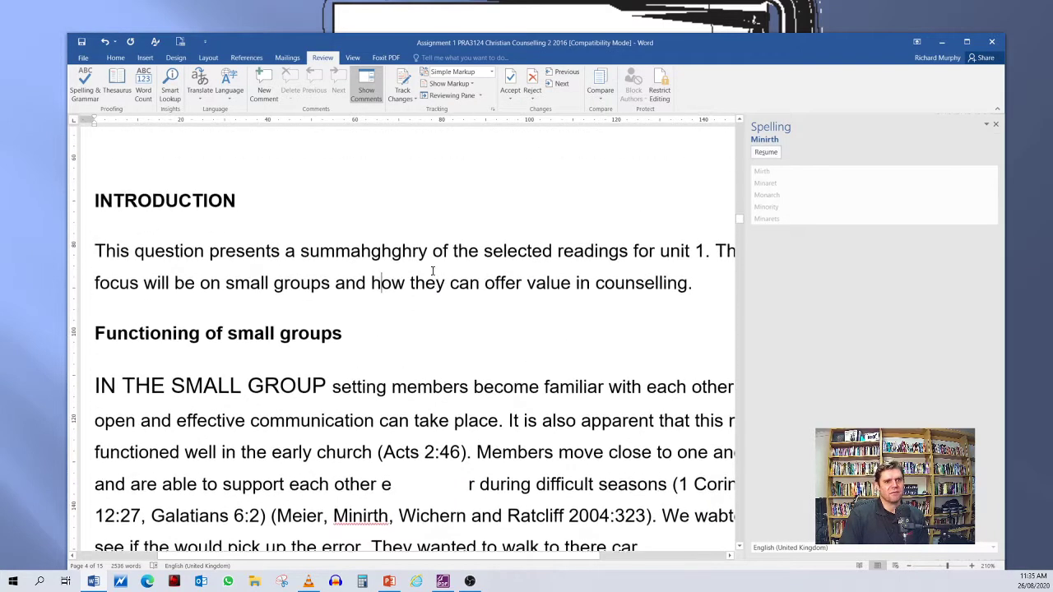
pyautogui.scroll(-1, 405, 282)
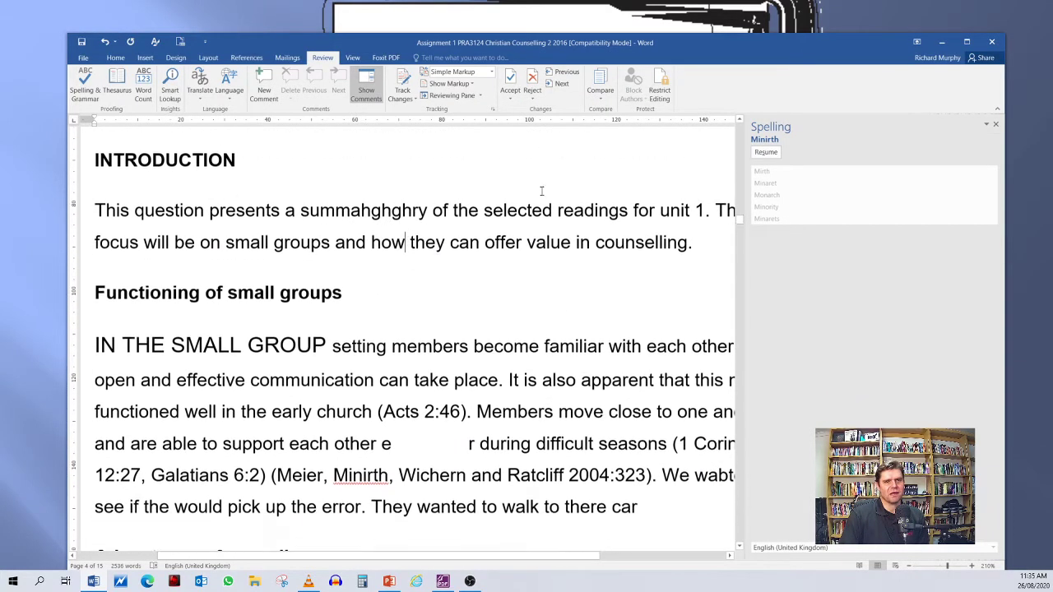
pyautogui.click(995, 124)
# Step: View the spelling suggestions for the flagged surname in the "Functioning of small groups" citation without choosing any option
pyautogui.scroll(-3, 601, 222)
pyautogui.scroll(-1, 518, 234)
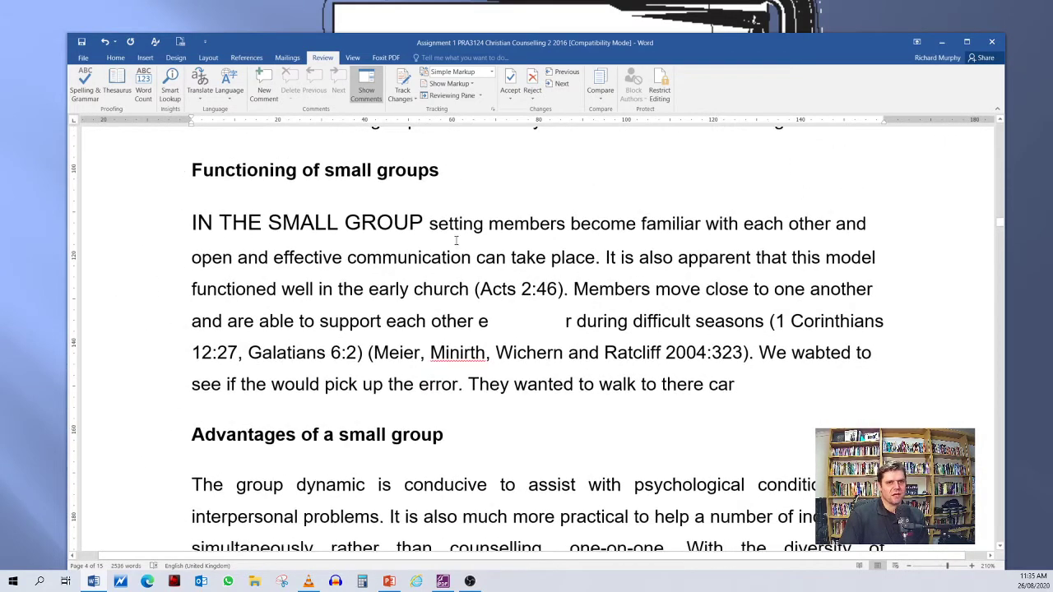
pyautogui.scroll(3, 424, 259)
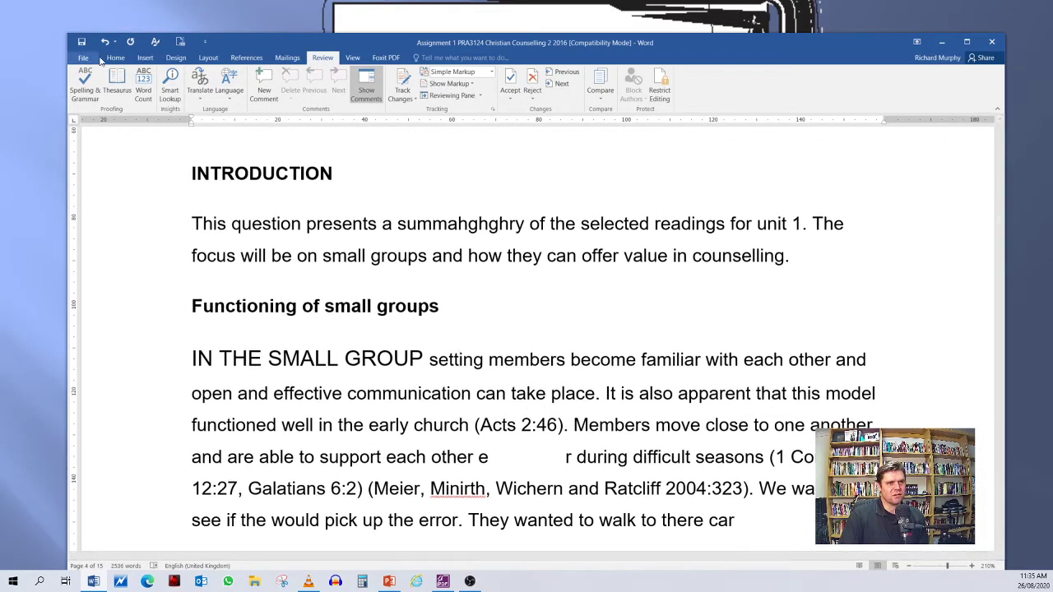
pyautogui.scroll(-7, 357, 211)
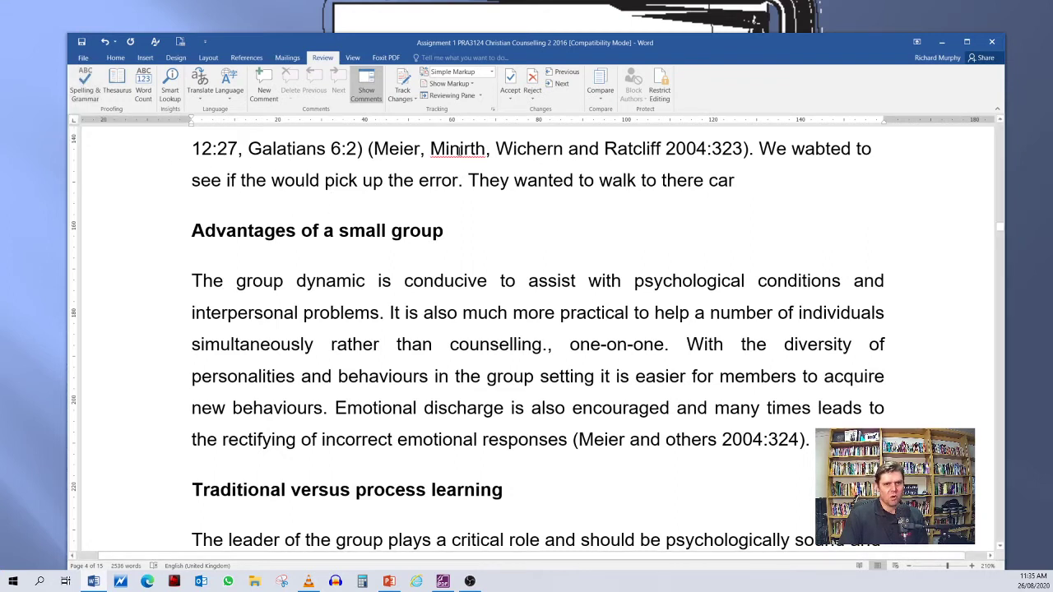
pyautogui.rightClick(460, 151)
pyautogui.click(428, 223)
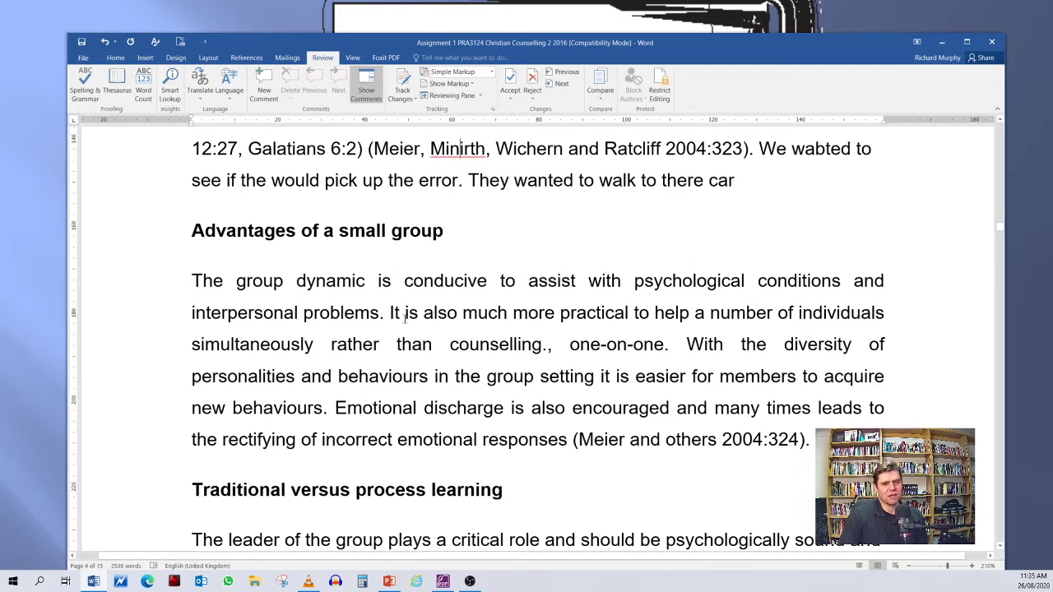
# Step: Delete the remaining word from the RoamingCustom.dic word list and confirm all the options dialogs
pyautogui.click(80, 58)
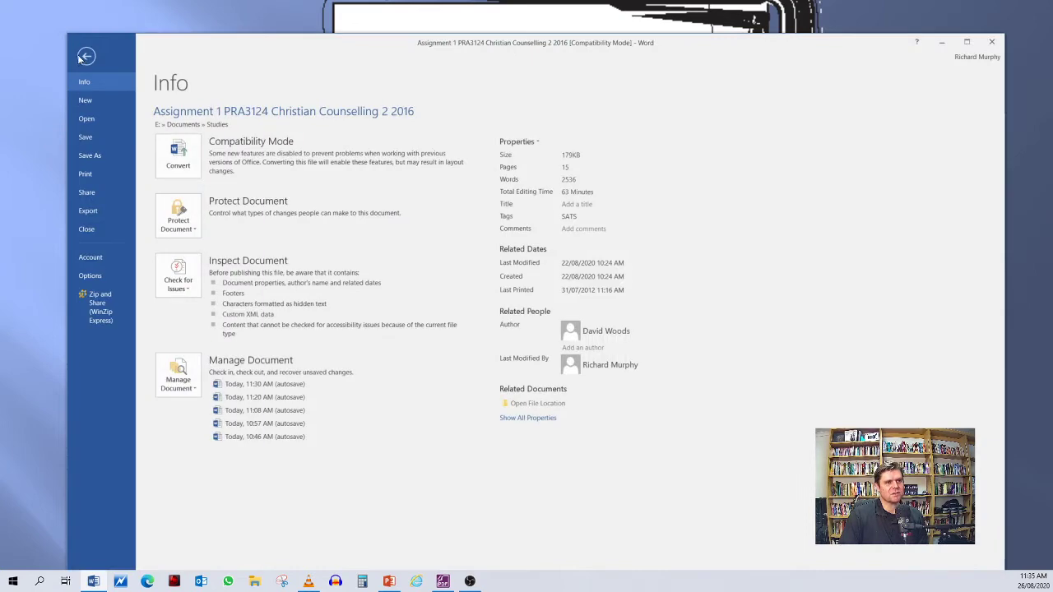
pyautogui.click(95, 275)
pyautogui.click(349, 156)
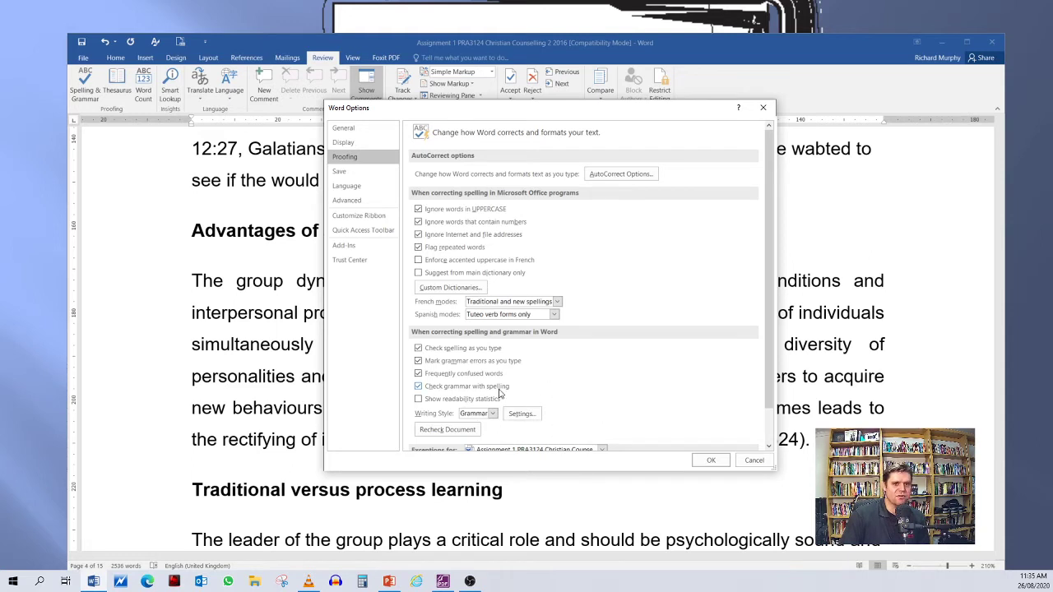
pyautogui.click(475, 288)
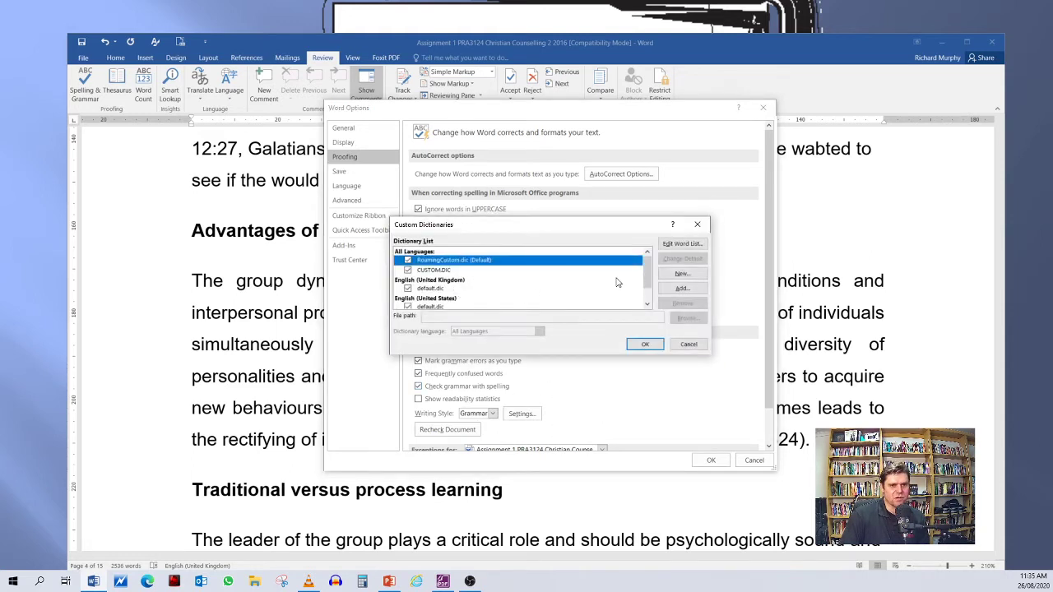
pyautogui.click(683, 244)
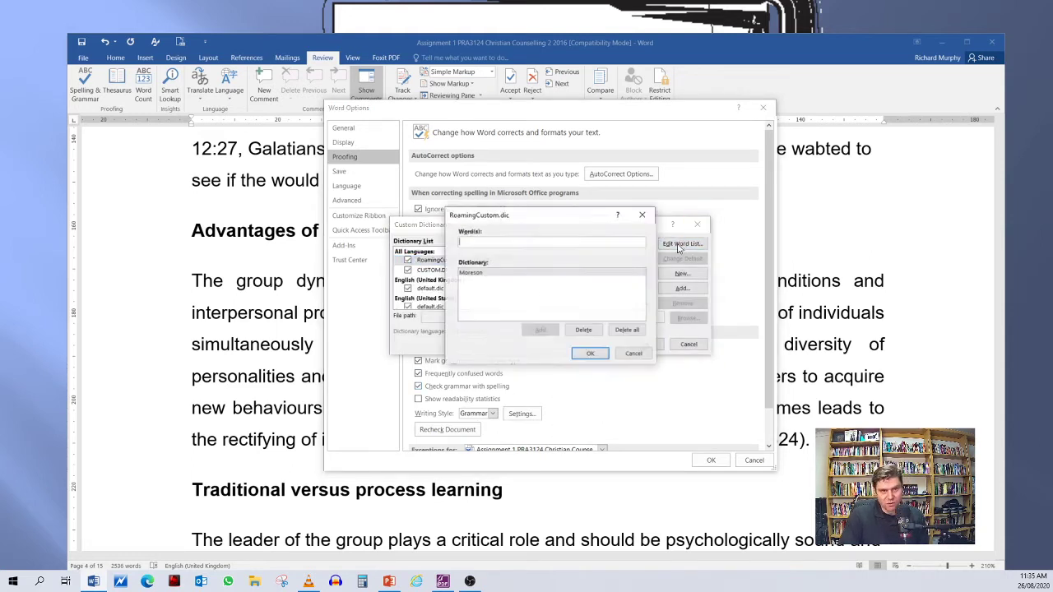
pyautogui.click(477, 276)
pyautogui.click(580, 330)
pyautogui.click(589, 353)
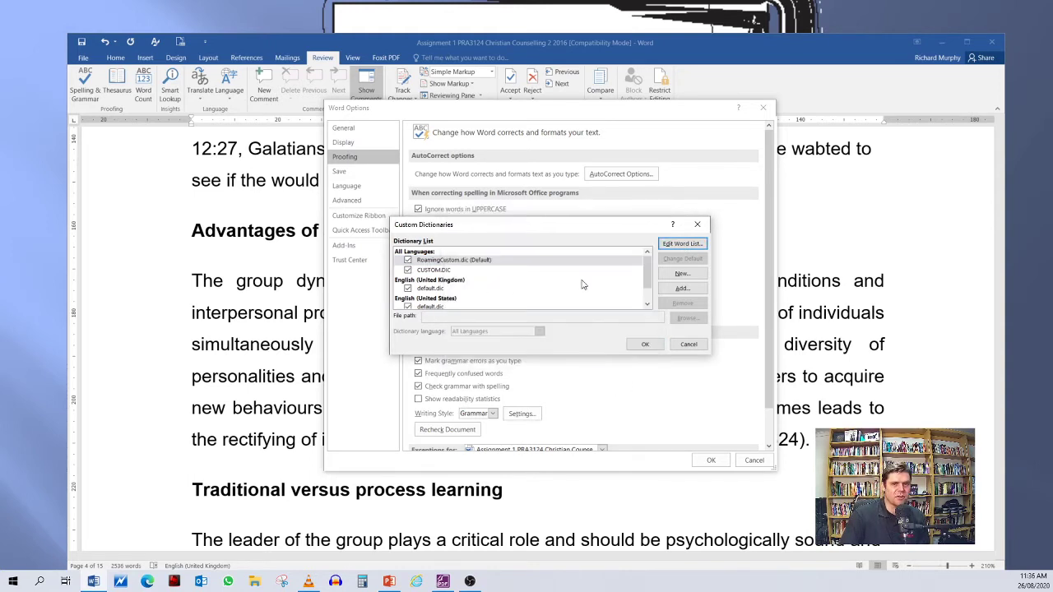
pyautogui.click(645, 344)
pyautogui.click(710, 460)
# Step: View the spelling suggestions for "summahghghry" in the Introduction paragraph without choosing any option
pyautogui.scroll(-4, 409, 281)
pyautogui.scroll(9, 408, 281)
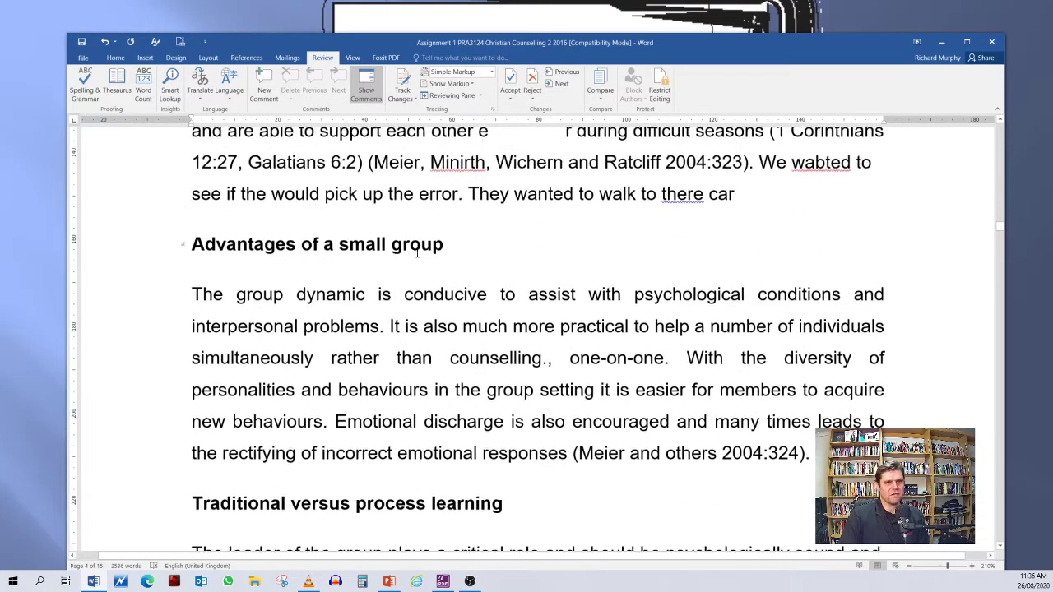
pyautogui.scroll(3, 419, 263)
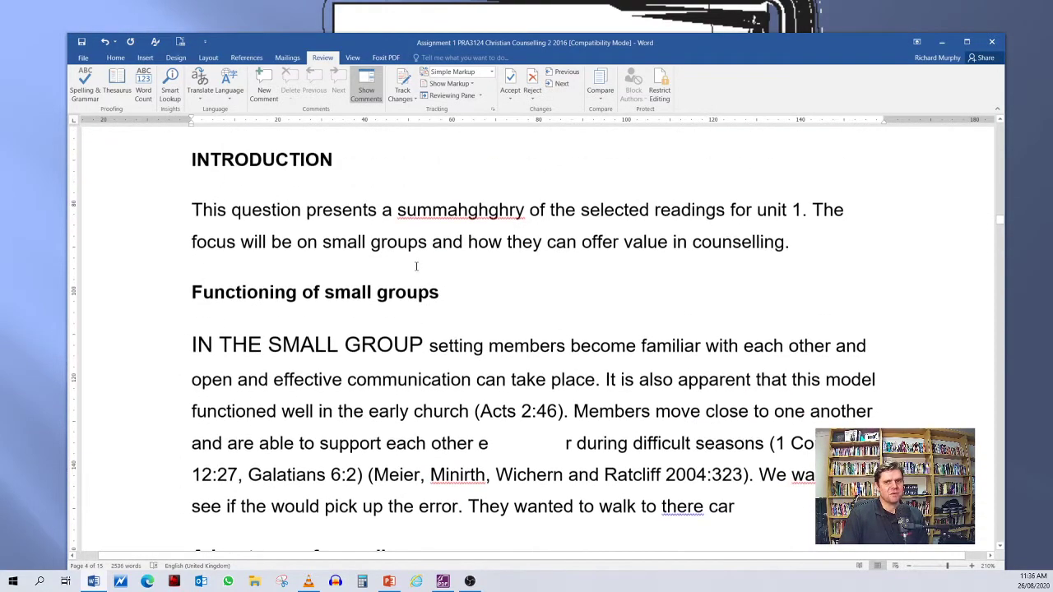
pyautogui.click(432, 215)
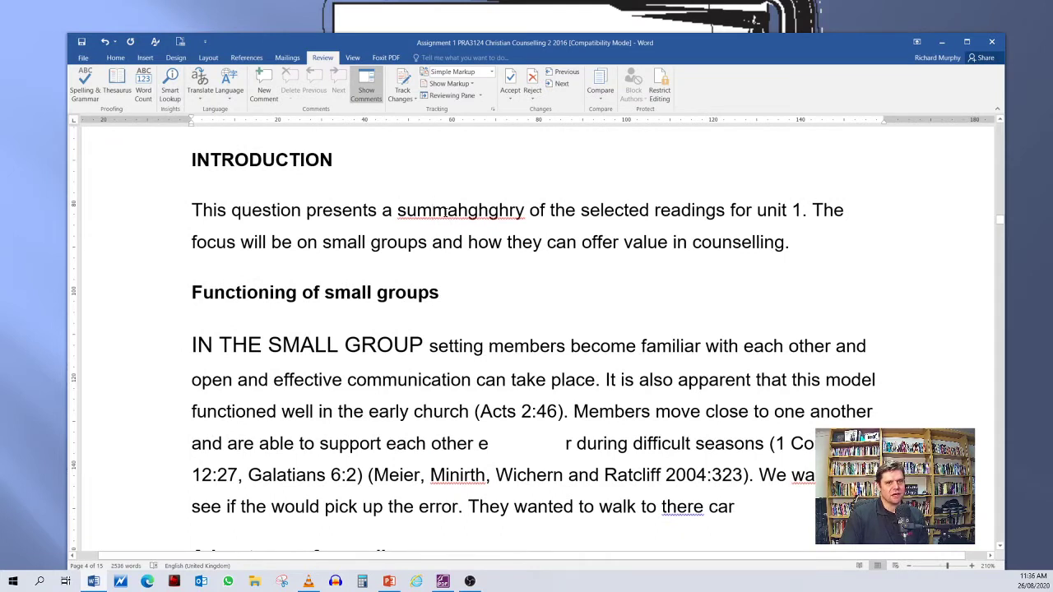
pyautogui.rightClick(445, 213)
pyautogui.click(449, 218)
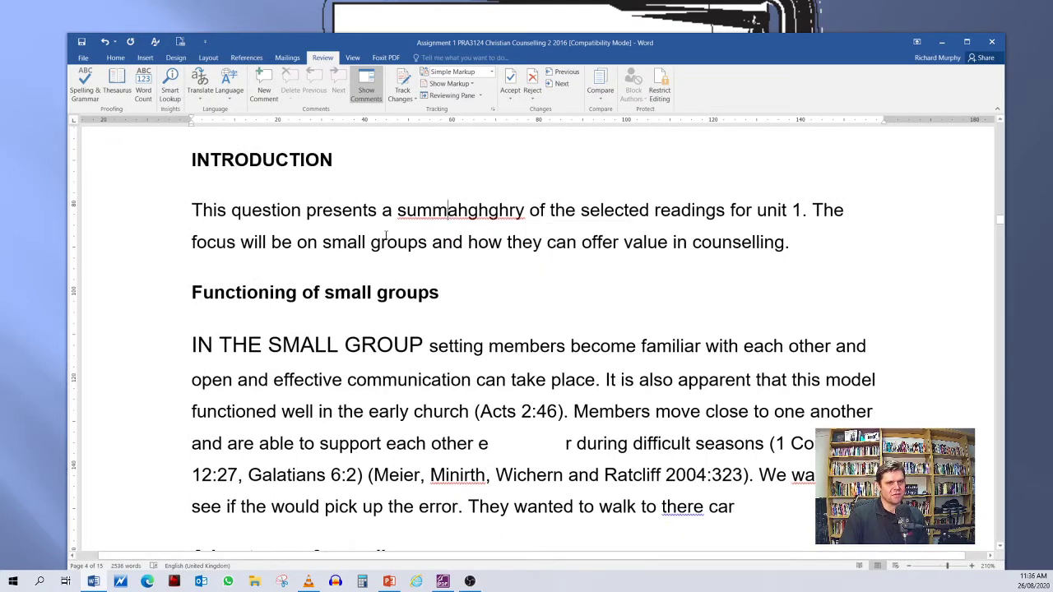